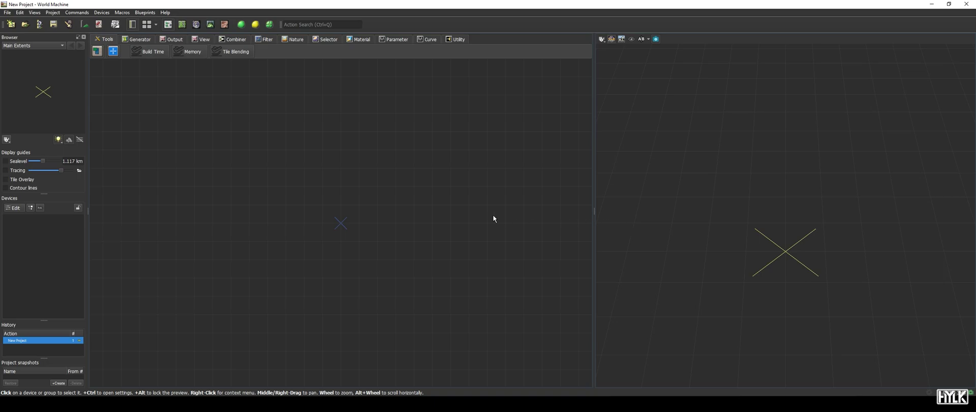
Step: Add an Advanced Perlin generator to the device graph and move it toward the upper left of its starting place
type("perlin")
key("Return")
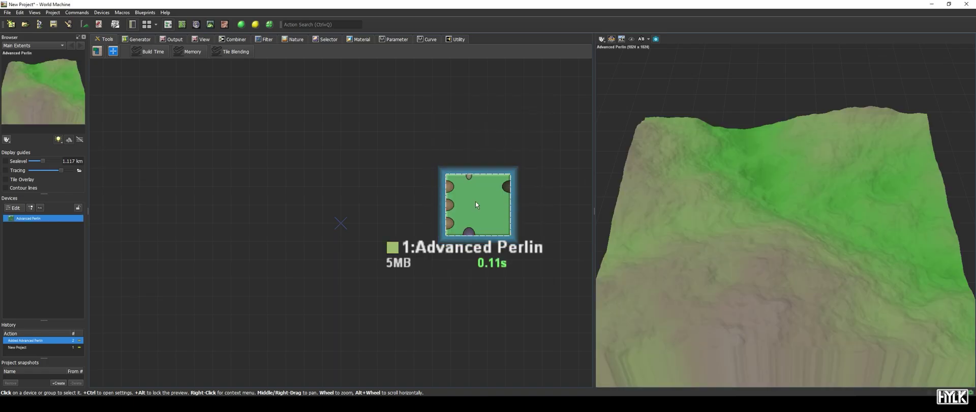
left_click(475, 204)
left_click_drag(476, 204, 293, 153)
scroll(458, 160, "down", 3)
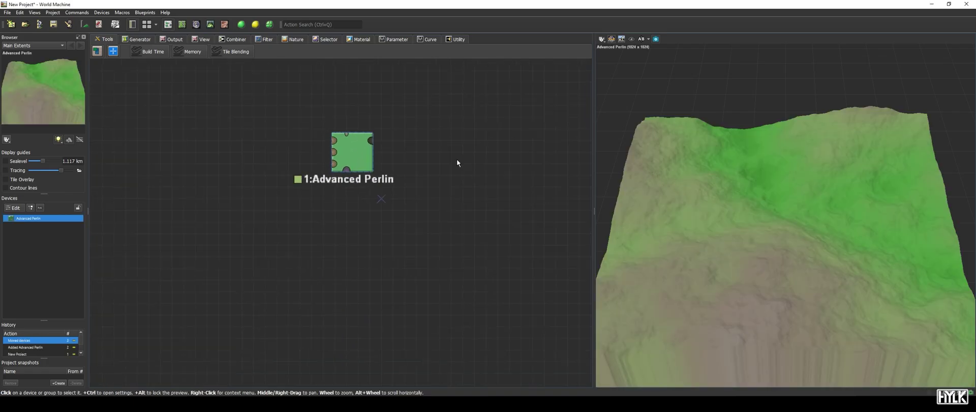
left_click_drag(681, 223, 731, 255)
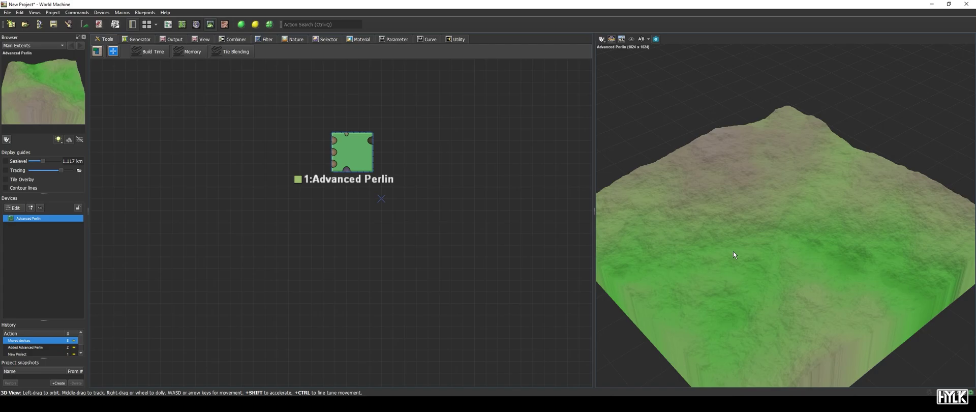
Step: Add a Combiner device and place it to the right of the Advanced Perlin generator
double_click(510, 201)
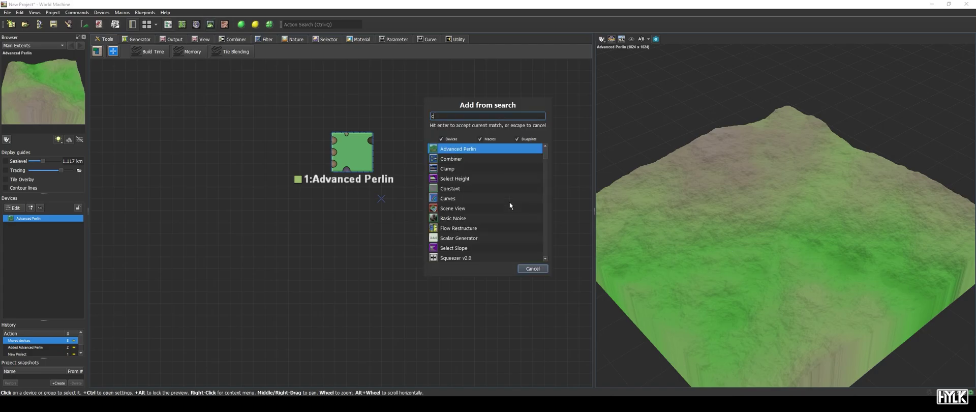
type("combin")
key("Return")
left_click_drag(509, 205, 510, 156)
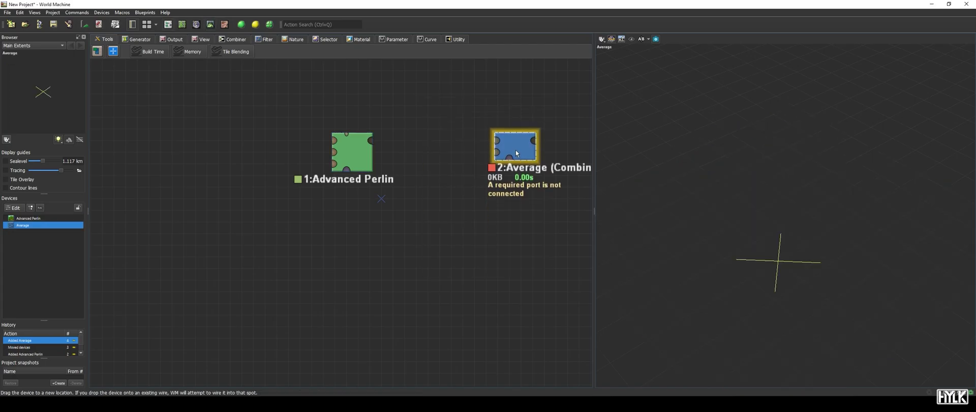
Step: Add a Shapes generator below Advanced Perlin and wire both generators into the combiner's two inputs
double_click(323, 262)
type("shap")
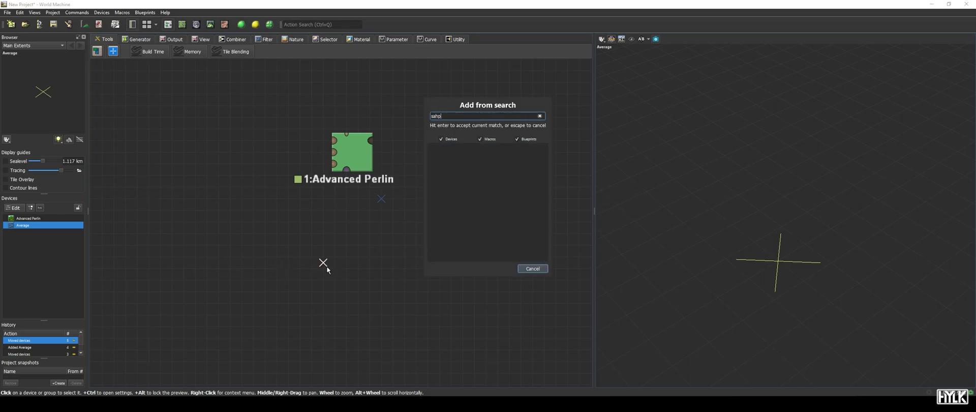
key("Return")
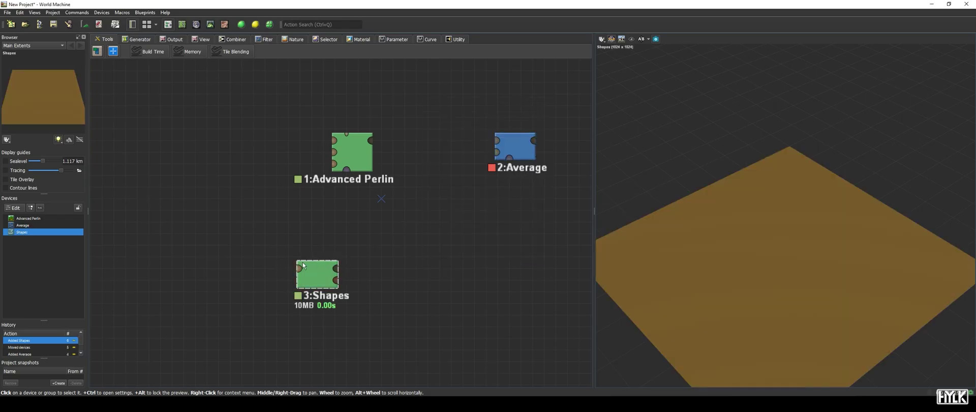
left_click_drag(328, 270, 360, 245)
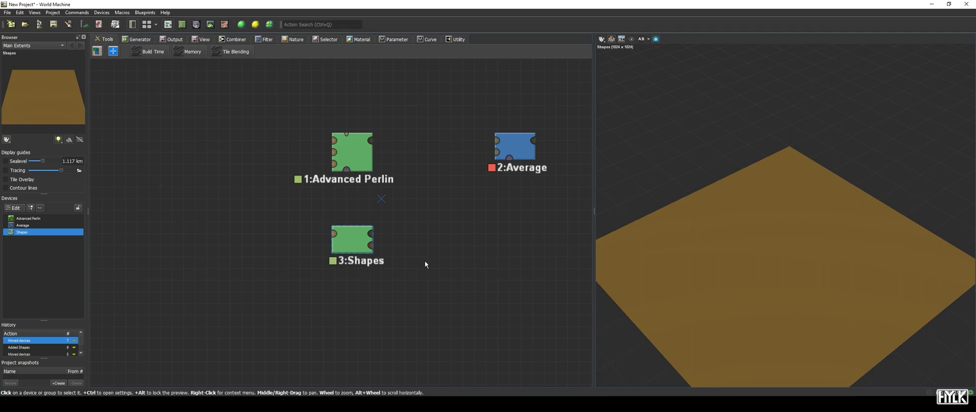
left_click_drag(371, 141, 505, 147)
left_click_drag(373, 233, 499, 152)
Step: Set the combiner's method to Subtract with a strength of 1.0 and lock the preview on it
double_click(523, 147)
left_click(517, 223)
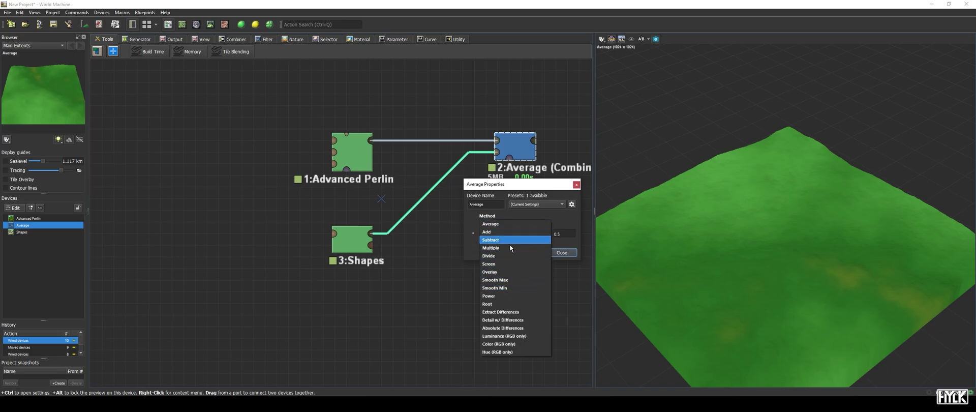
left_click(509, 242)
left_click(539, 236)
left_click(571, 252)
left_click(536, 267)
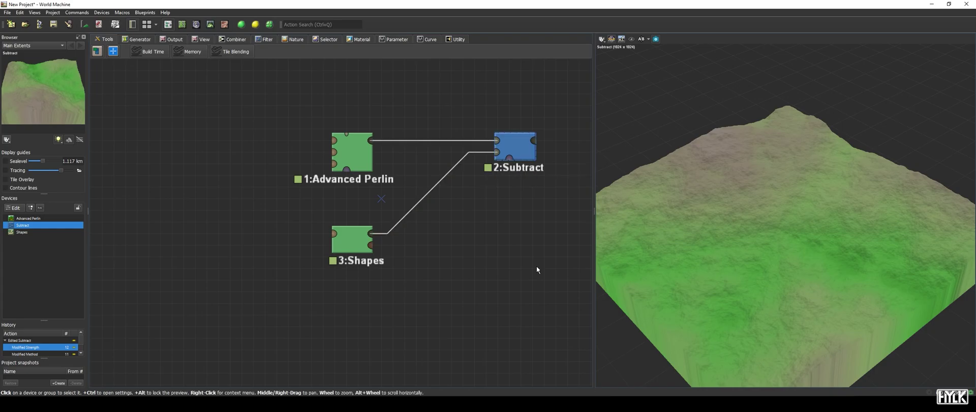
left_click(510, 150, "alt")
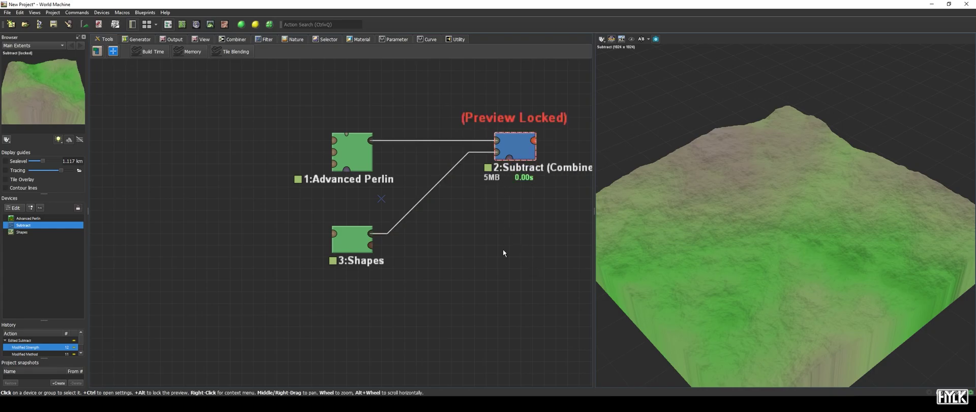
Step: Draw a small circle in the Shapes device near the lower left part of the terrain
double_click(359, 248)
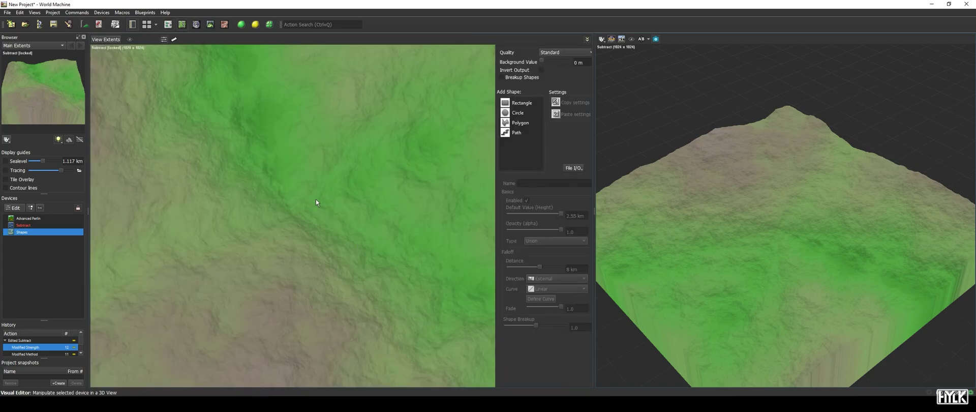
scroll(316, 199, "down", 3)
left_click(514, 113)
mouse_move(268, 295)
left_mouse_down()
mouse_move(284, 309)
mouse_move(275, 296)
left_mouse_up()
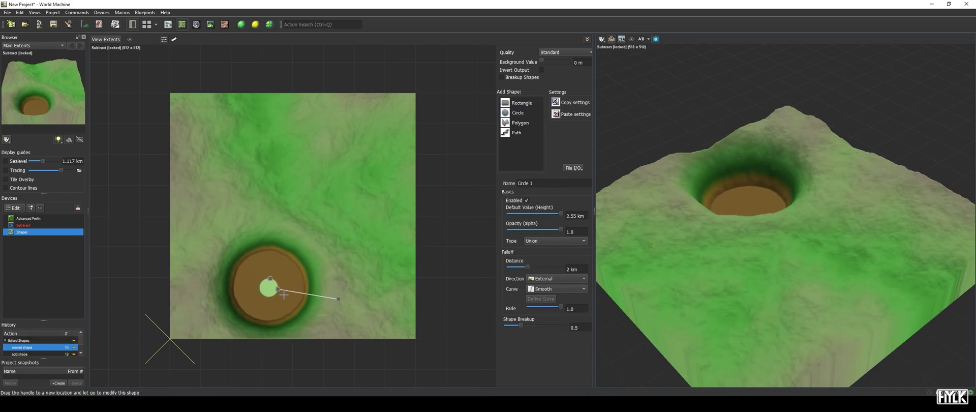
left_click(280, 293)
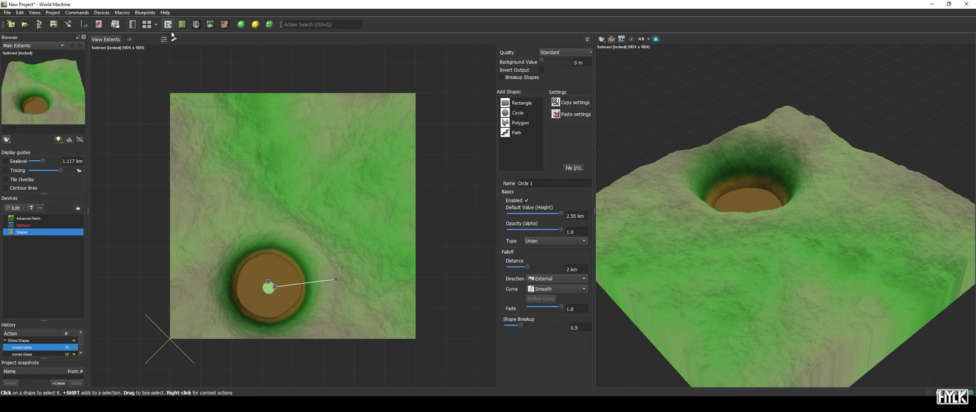
Step: Lower the Subtract combiner's strength to make the crater shallower
left_click(168, 25)
left_click(518, 150)
double_click(519, 149)
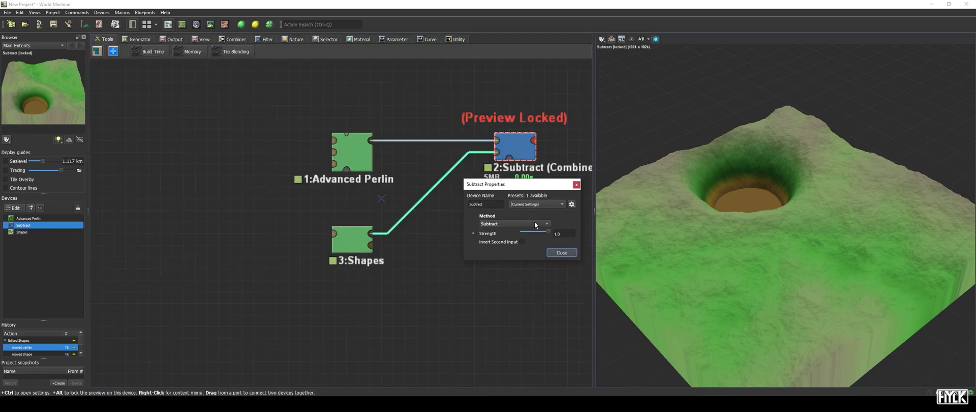
left_click_drag(554, 235, 538, 234)
left_click(561, 253)
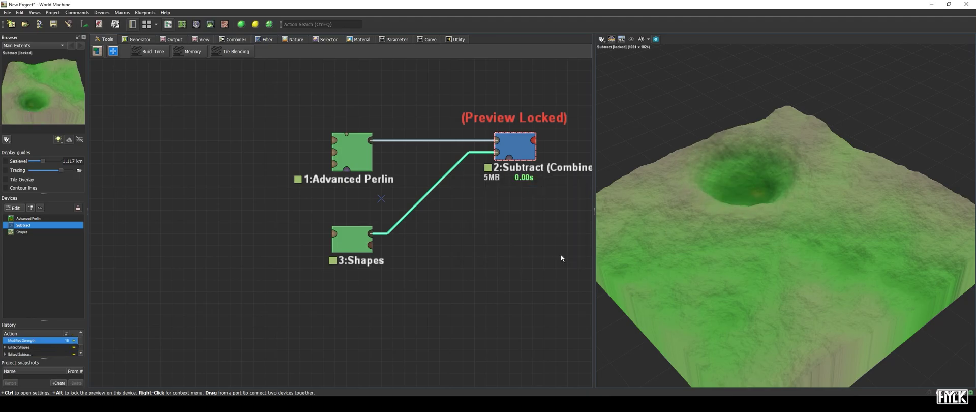
Step: Check the falloff curve options of the circle in the Shapes device and return to the device graph
double_click(361, 248)
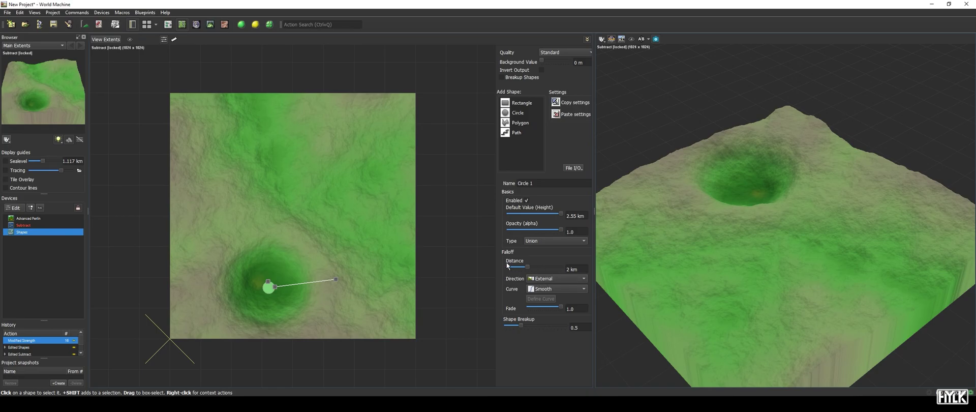
left_click(553, 289)
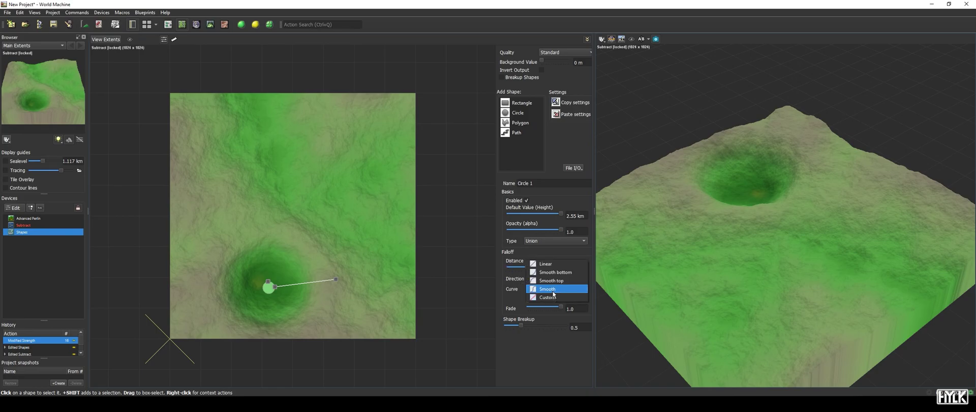
left_click(562, 344)
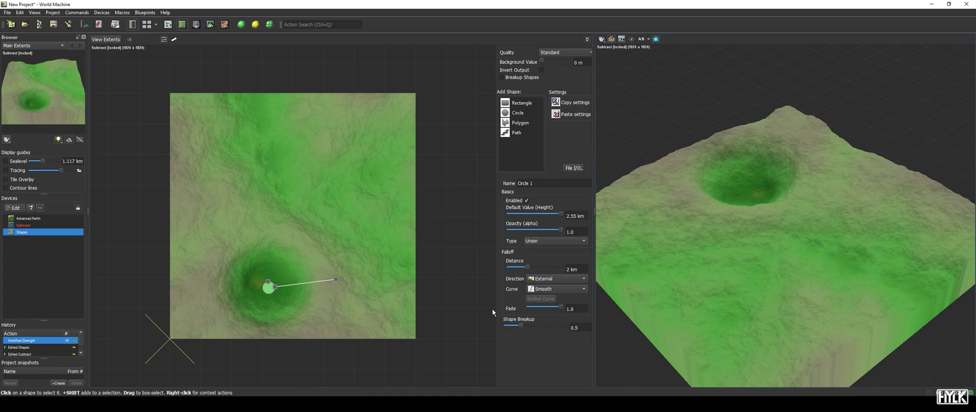
left_click(443, 288)
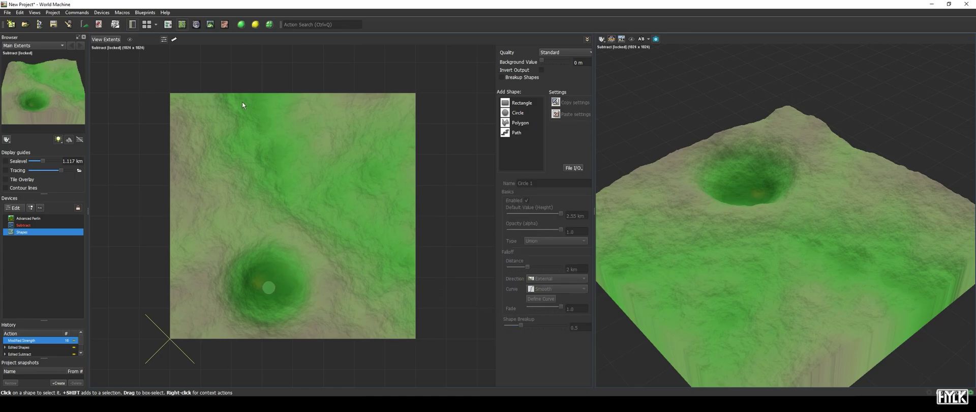
left_click(168, 24)
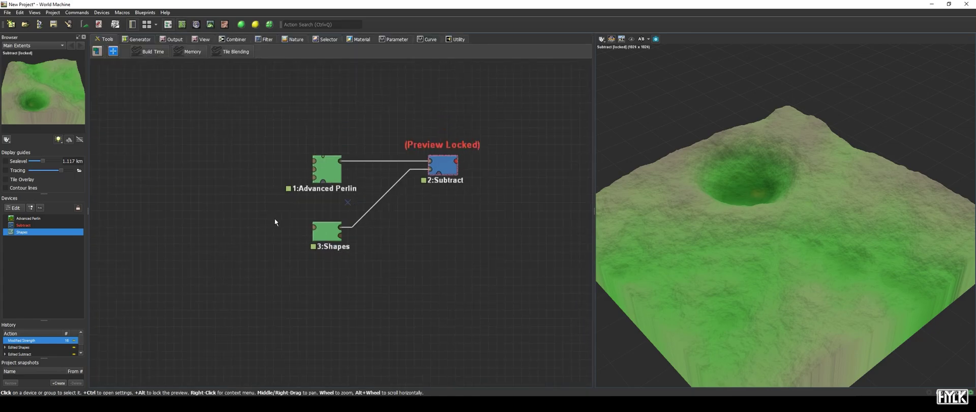
Step: Add a second Combiner and a Select Height device below and to the right of the Subtract combiner
scroll(379, 266, "down", 3)
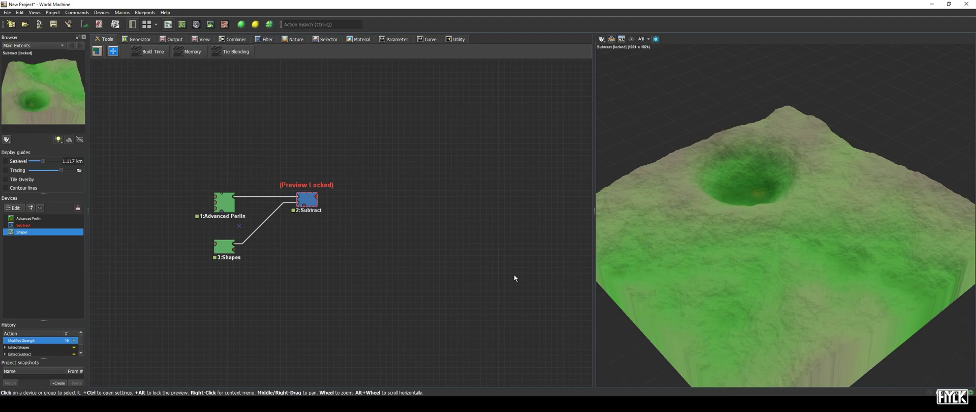
double_click(514, 274)
type("comb")
key("Return")
double_click(424, 277)
type("select")
key("Return")
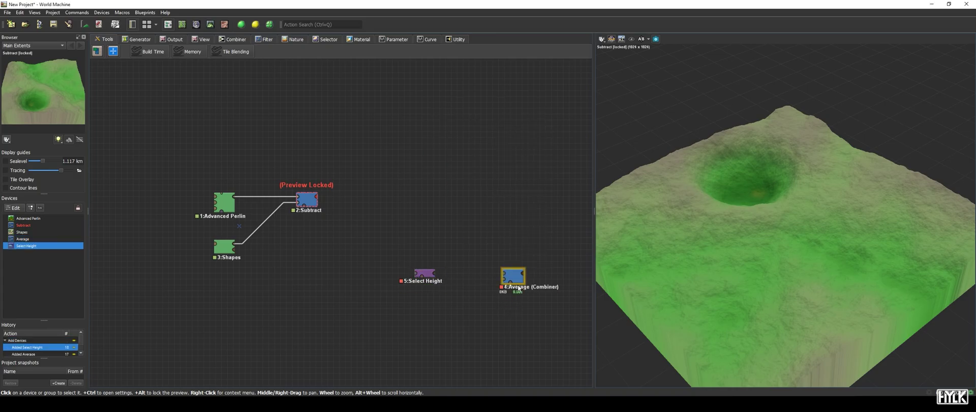
Step: Move the new combiner closer to Subtract, set its method to Absolute Differences and adjust its strength
left_click_drag(516, 288, 376, 245)
double_click(376, 245)
left_click(534, 227)
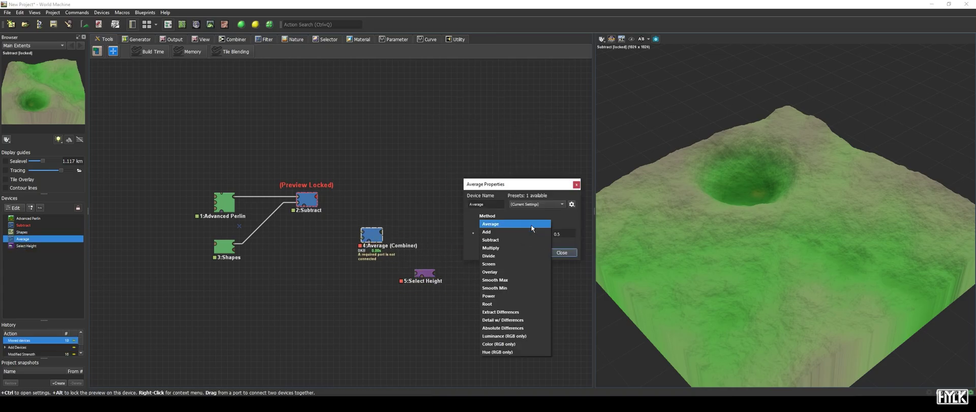
left_click(506, 328)
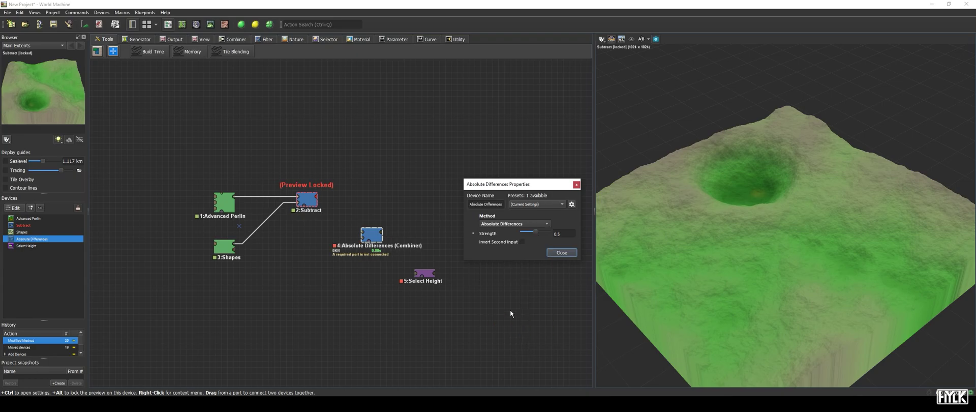
left_click(539, 234)
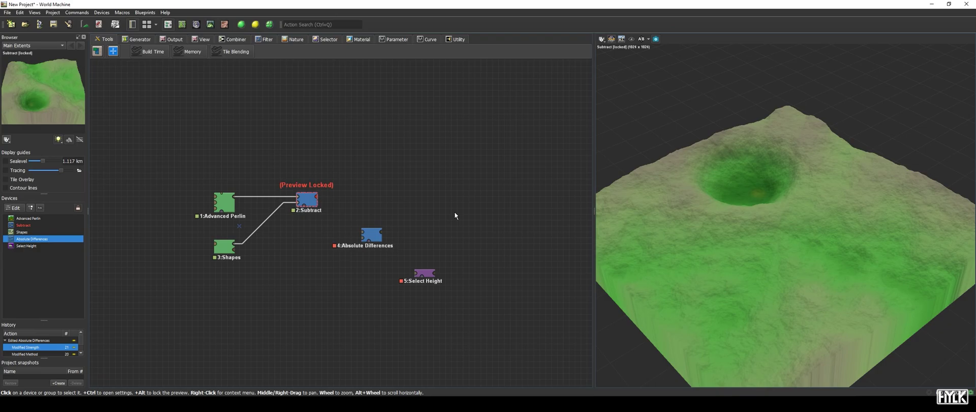
Step: Wire Subtract and Advanced Perlin through Absolute Differences into Select Height, and lock the preview on Select Height
left_click_drag(362, 233, 316, 198)
left_click_drag(234, 196, 367, 244)
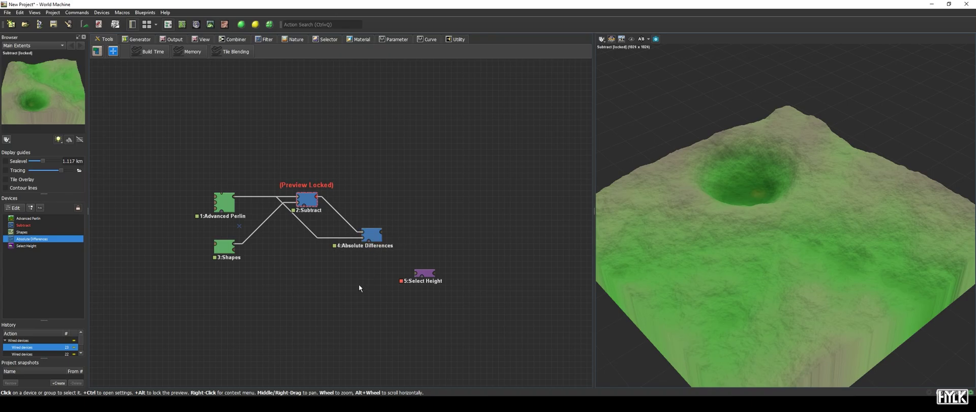
left_click_drag(426, 279, 416, 237)
left_click(425, 238, "alt")
Step: Set Select Height's range from 1 m to 2.55 km with a falloff of 0.0
double_click(424, 238)
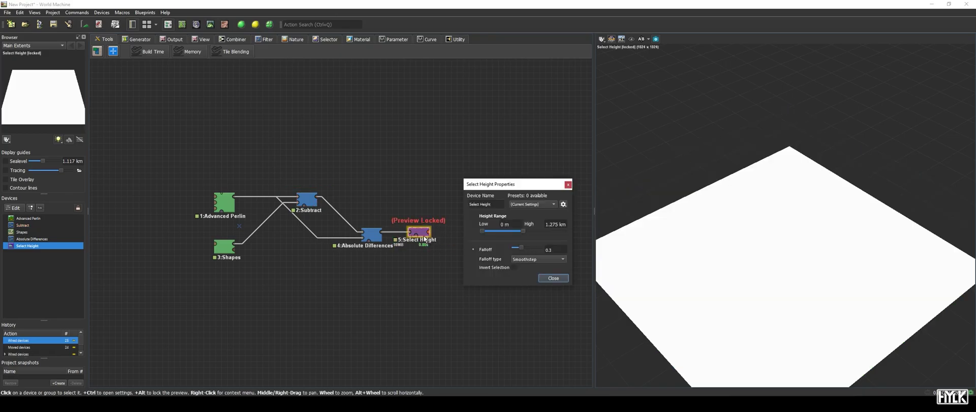
left_click_drag(509, 233, 549, 233)
double_click(508, 224)
type("1")
key("BackSpace")
key("Return")
left_click(523, 249)
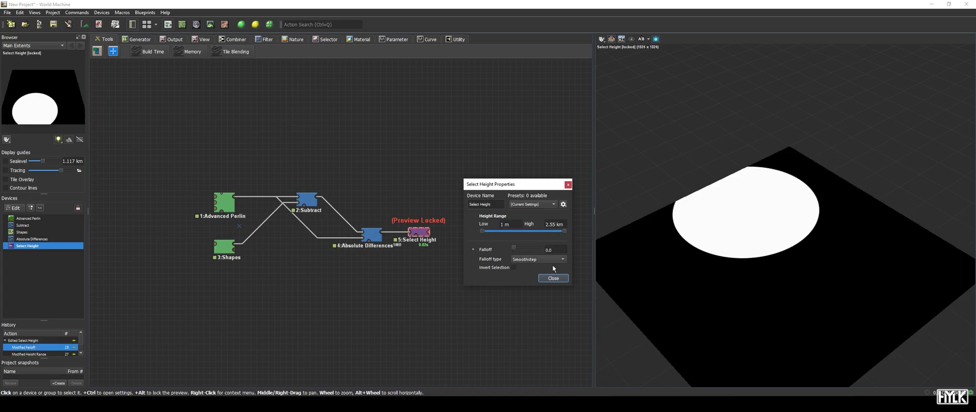
left_click(552, 278)
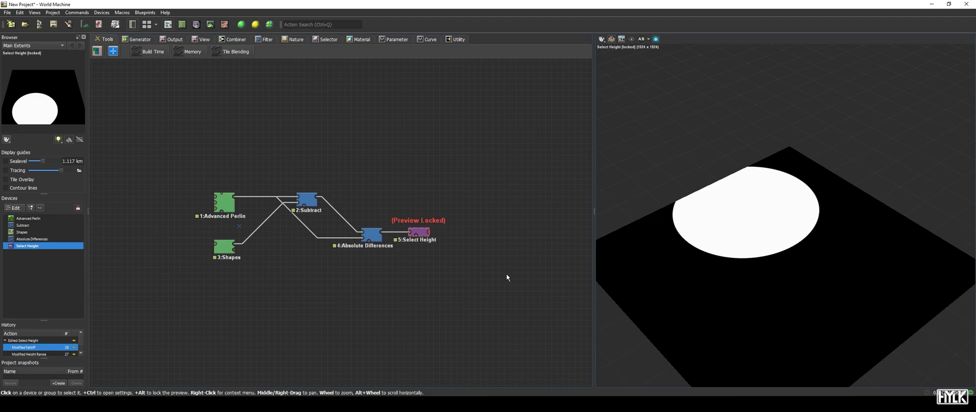
Step: Add a Constant generator and place it above the Select Height device
type("d")
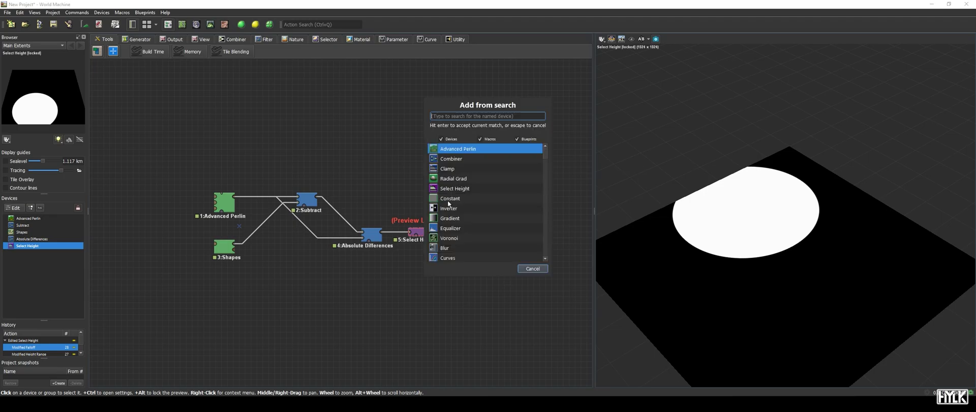
type("onst")
key("Return")
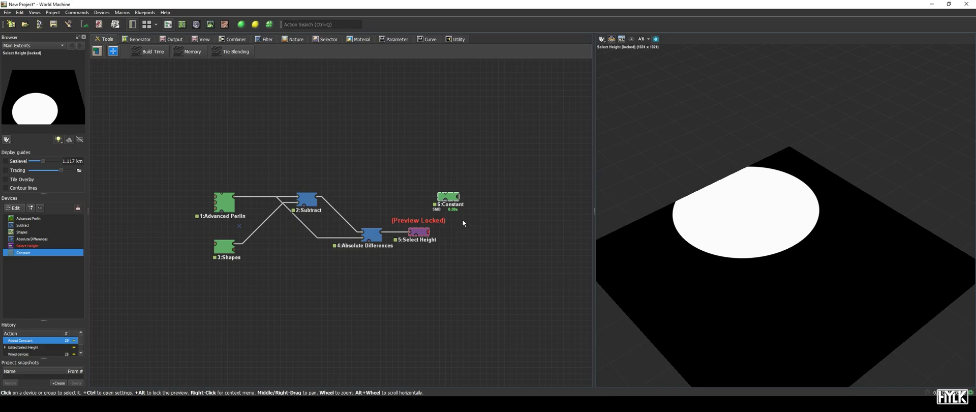
left_click_drag(448, 197, 407, 156)
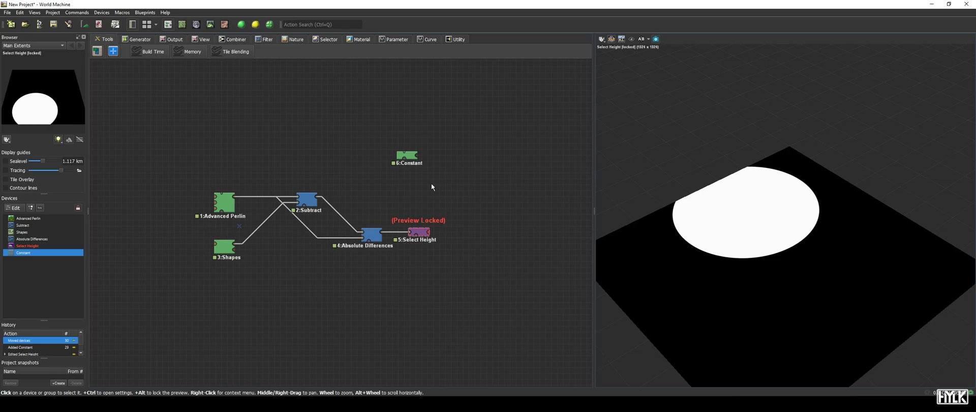
Step: Add an Average combiner just below the Constant generator
key("space")
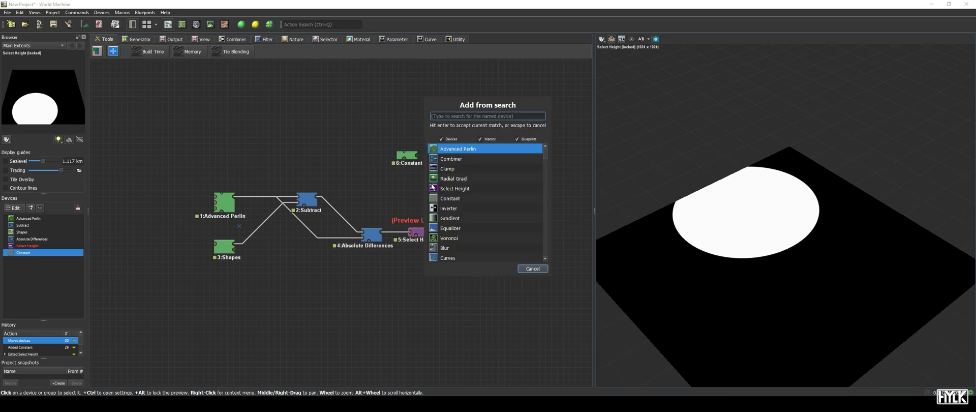
type("aver")
key("Return")
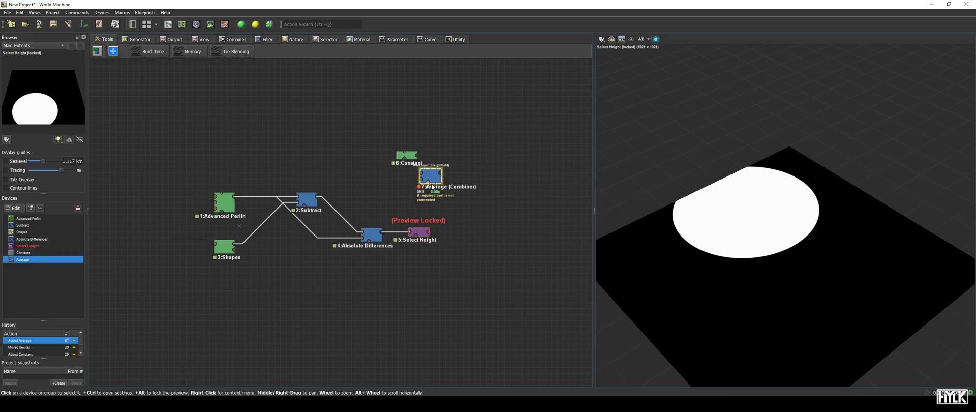
Step: Wire Subtract and Constant into the Average combiner and change the combiner's method to Smooth Max
left_click_drag(429, 180, 456, 196)
left_click_drag(317, 196, 417, 155)
double_click(459, 198)
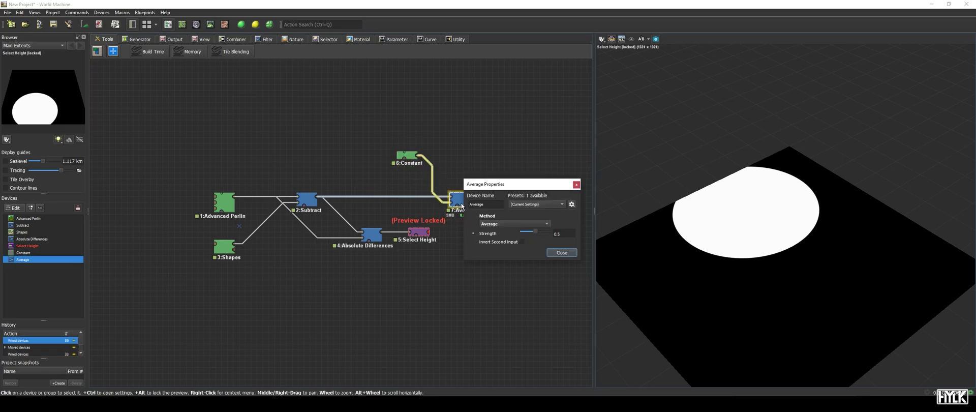
left_click(524, 224)
left_click(511, 280)
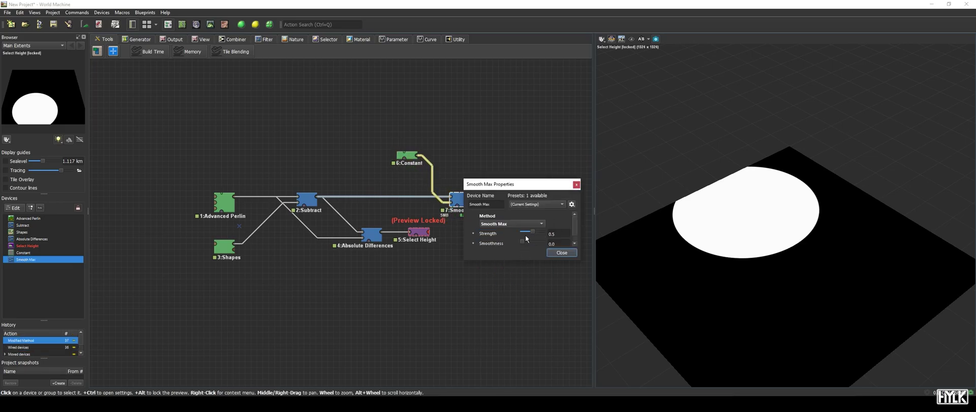
left_click(562, 253)
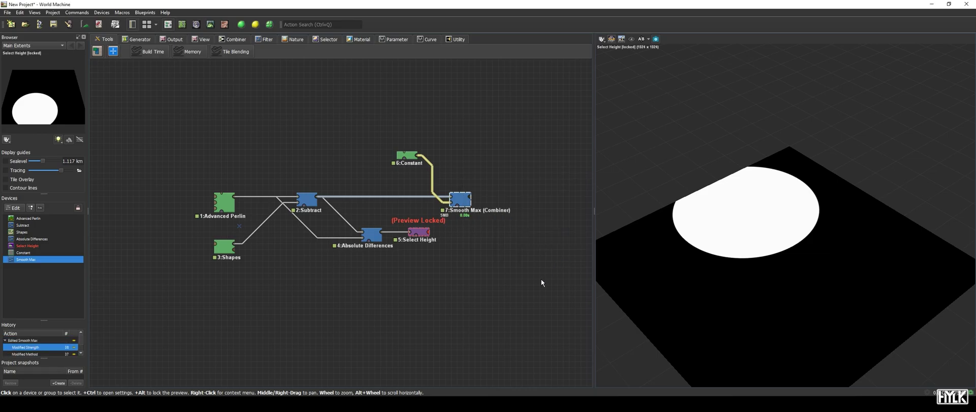
Step: Lock the preview on Smooth Max and raise the Constant's height to about 1.2 km
left_click(467, 202, "alt")
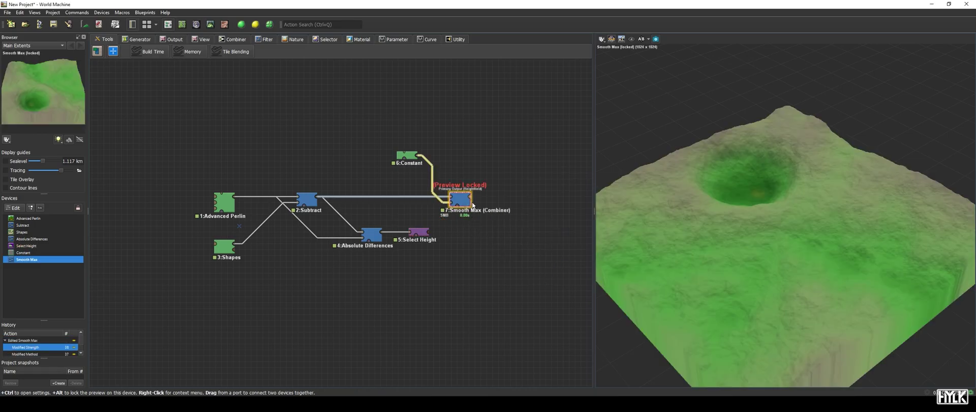
double_click(406, 155)
left_click_drag(492, 240, 511, 243)
left_click(538, 301)
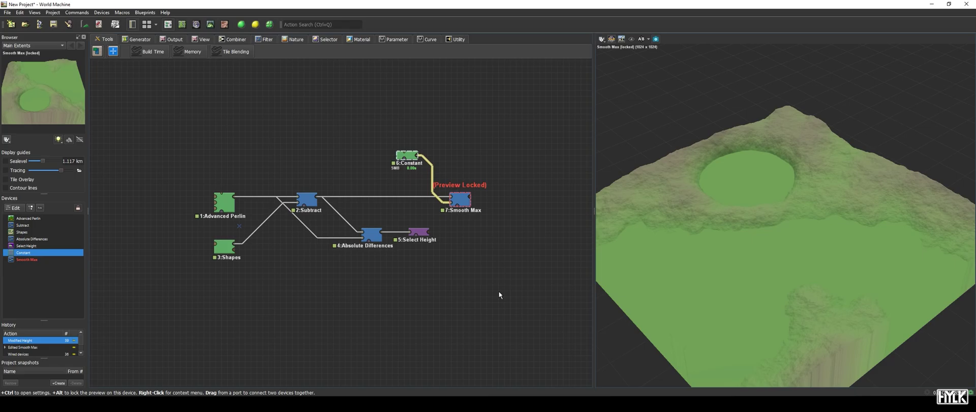
Step: Wire Select Height into Smooth Max's mask input to limit the flat level to the crater area
left_click_drag(428, 231, 462, 215)
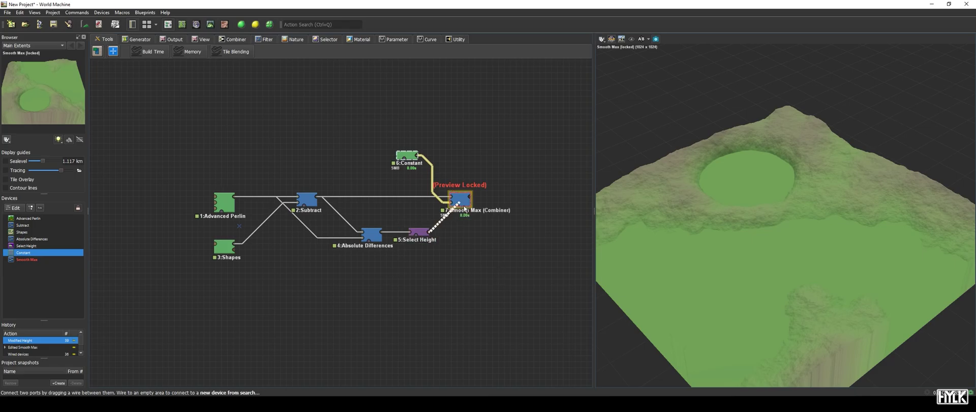
left_click_drag(464, 208, 464, 208)
left_click(485, 261)
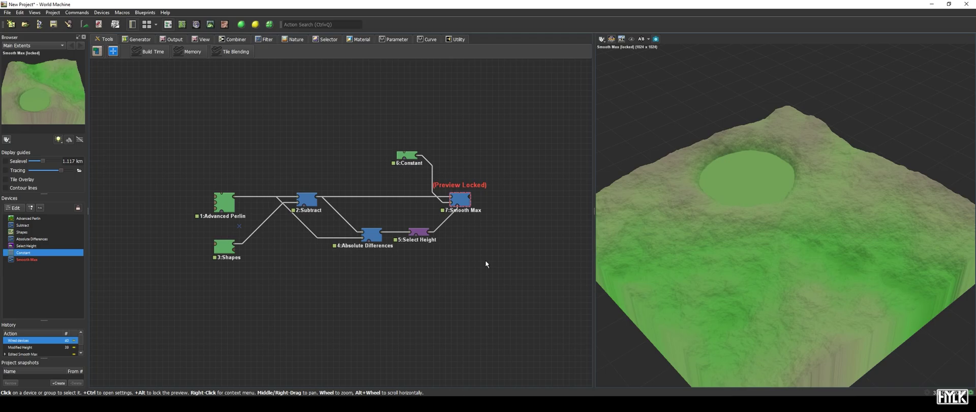
Step: Raise the height of the Constant feeding Smooth Max slightly
double_click(417, 161)
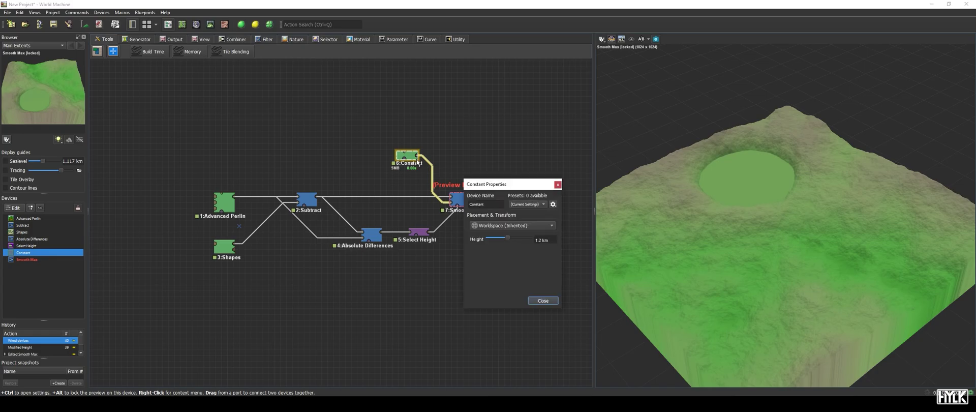
mouse_move(512, 239)
left_mouse_down()
mouse_move(528, 232)
mouse_move(512, 232)
left_mouse_up()
left_click(550, 303)
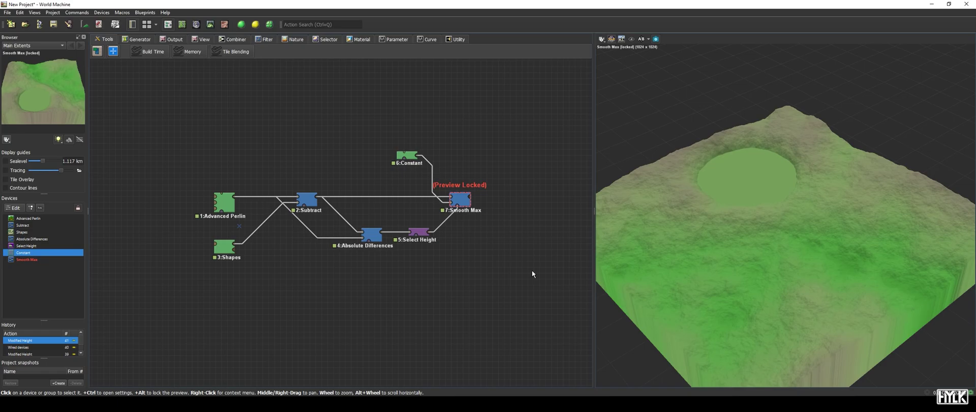
Step: Add another Combiner after Smooth Max and wire Subtract and Smooth Max into its two inputs
key("space")
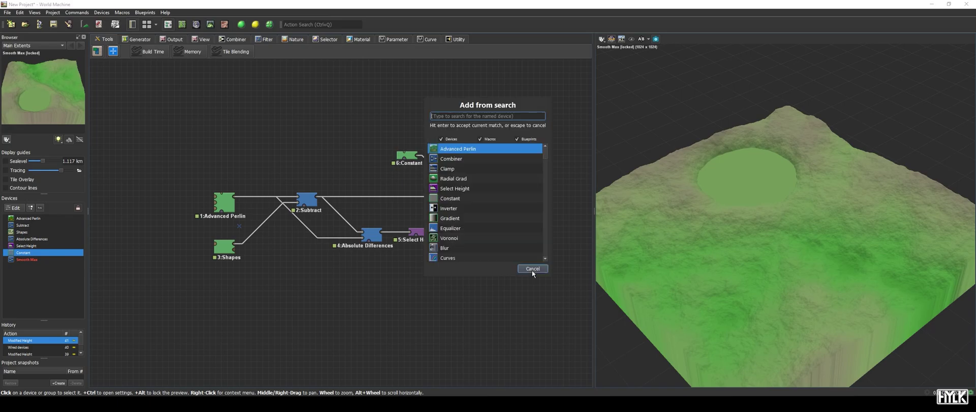
type("average")
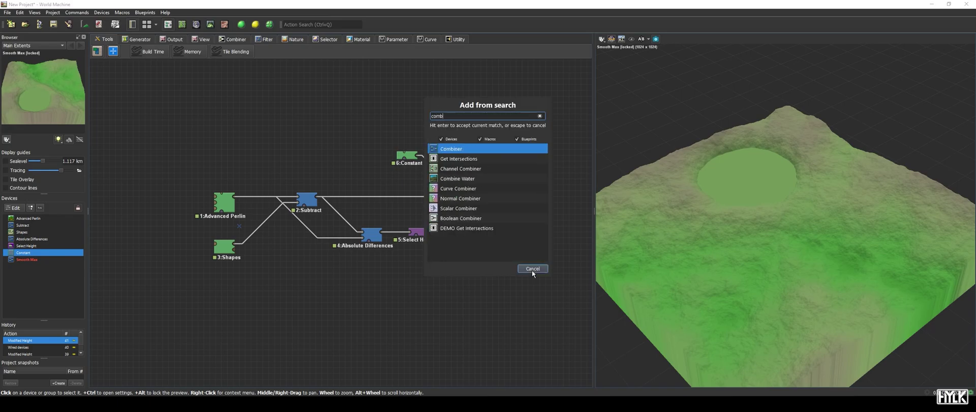
key("Return")
left_click_drag(522, 265, 383, 200)
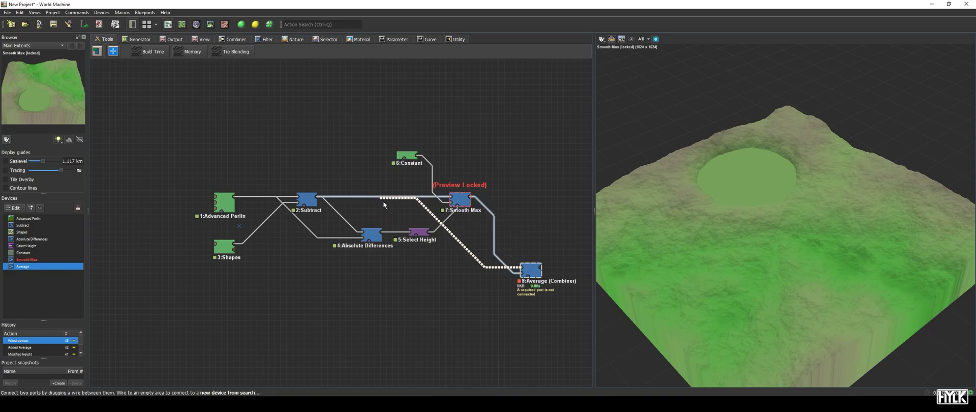
Step: Set the new combiner's method to Absolute Differences with strength 1.0 and move it closer to Smooth Max, slightly below it
double_click(530, 269)
left_click(546, 224)
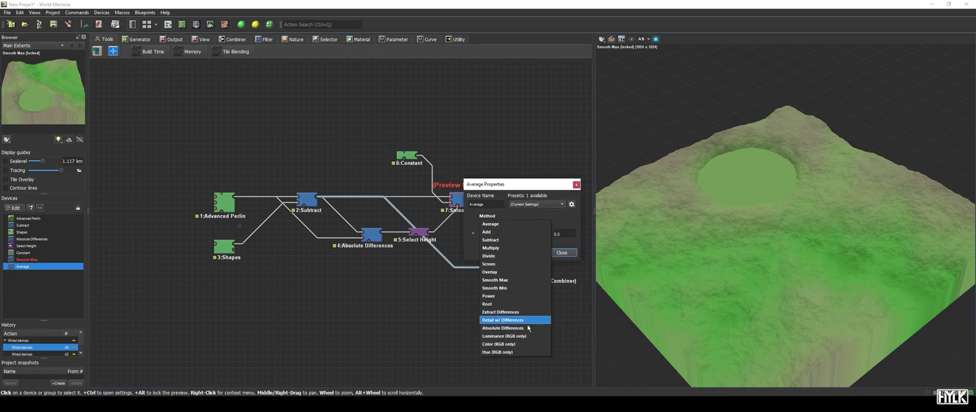
left_click(528, 328)
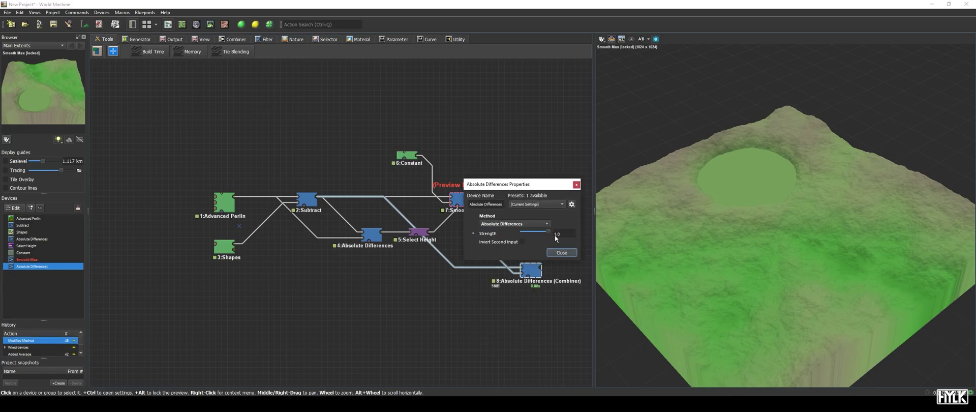
left_click(538, 233)
left_click(562, 252)
left_click_drag(542, 282, 536, 258)
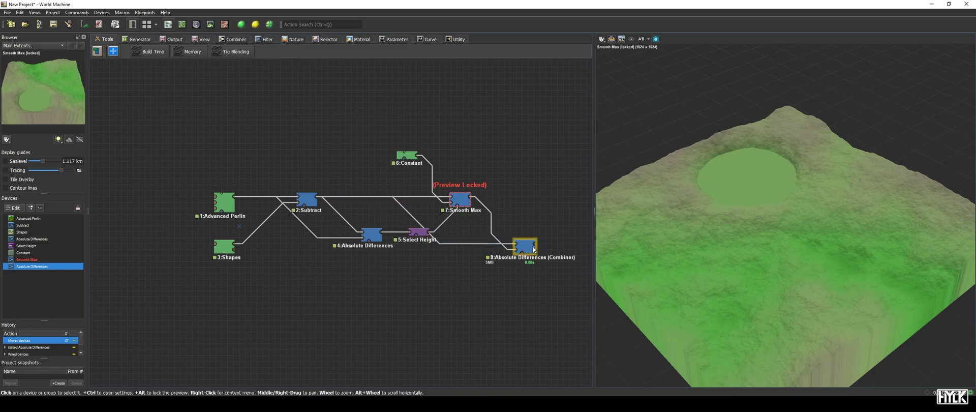
left_click_drag(531, 257, 520, 234)
Step: Add a second Constant generator below the new Absolute Differences combiner and set its height to 1275 m
middle_click_drag(529, 254, 460, 265)
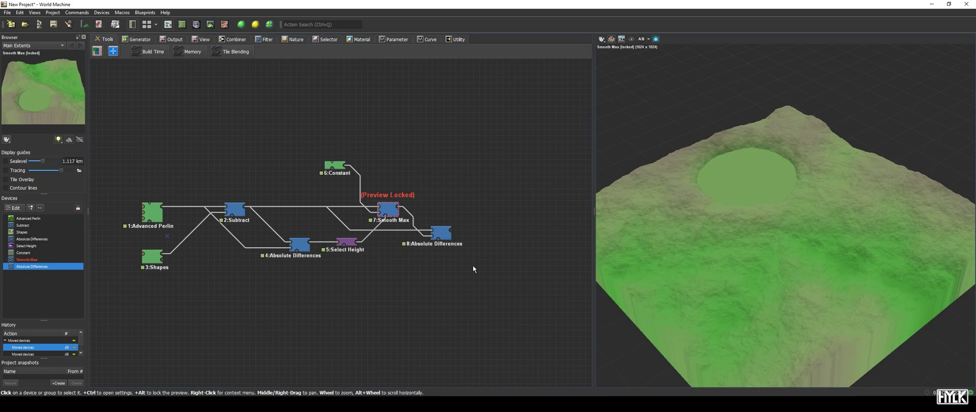
key("space")
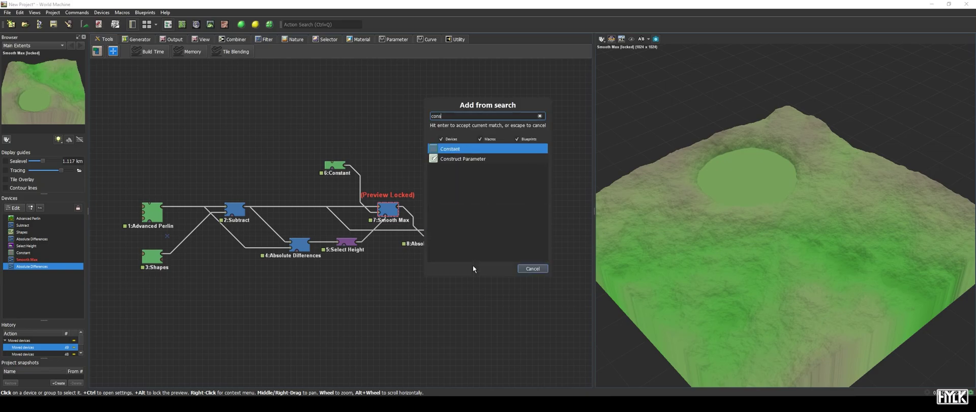
type("constant")
key("Return")
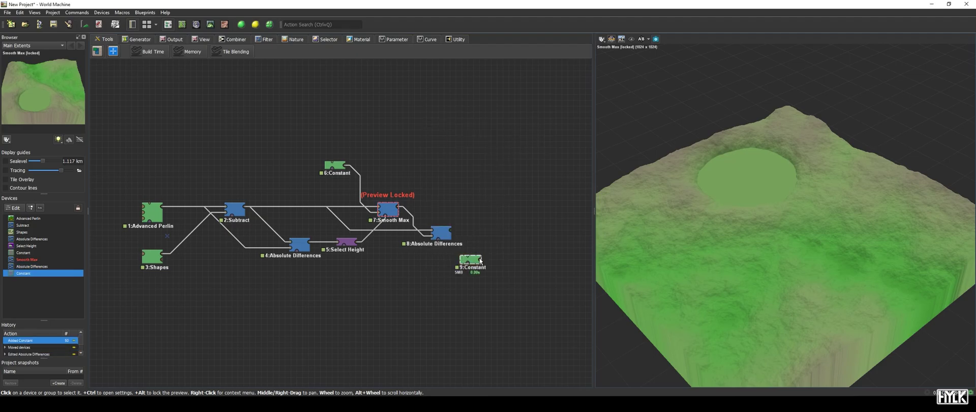
left_click_drag(473, 268, 451, 280)
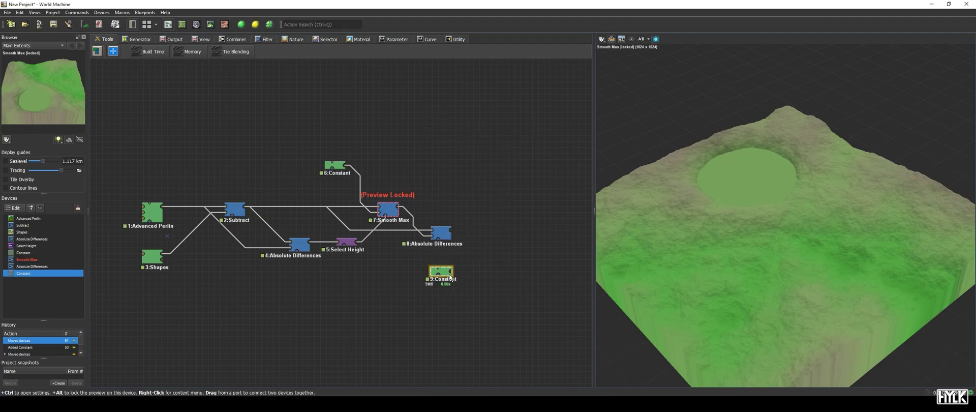
double_click(443, 274)
type("1275")
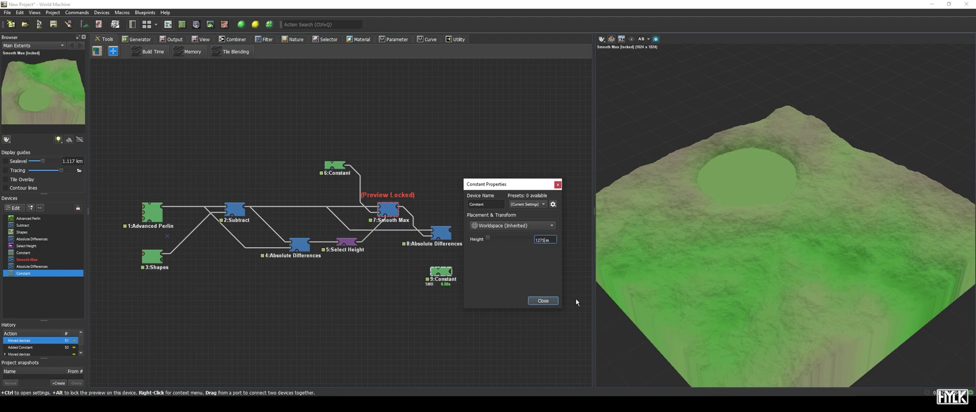
left_click(544, 299)
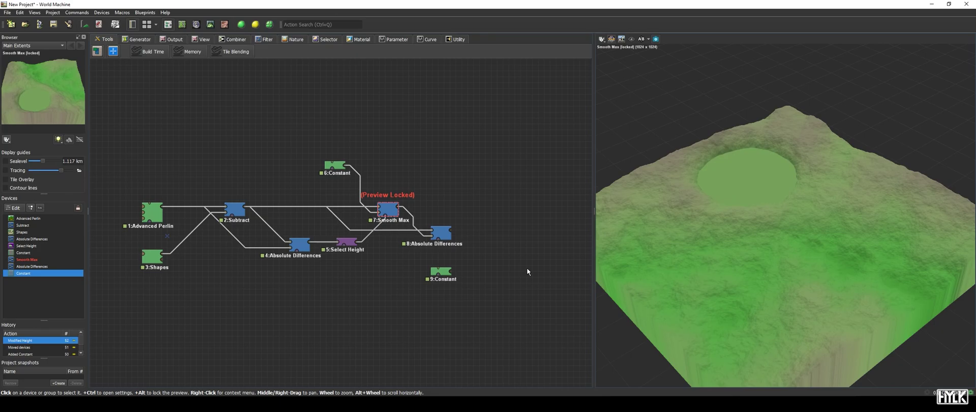
Step: Add a Composite Type device that packs to the Core.Vectorfield type
key("space")
type("compo")
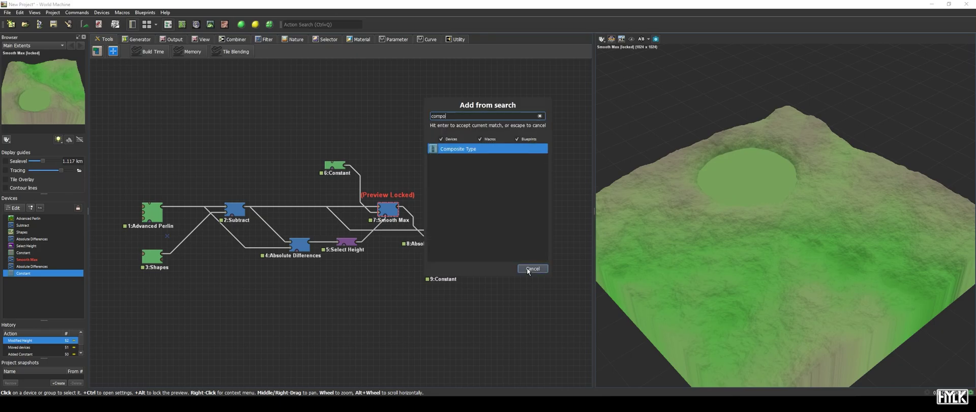
key("Return")
double_click(523, 265)
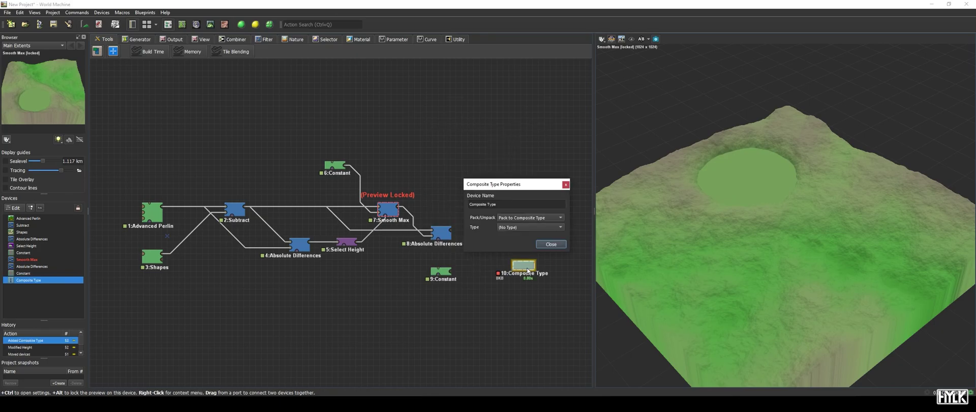
left_click(537, 227)
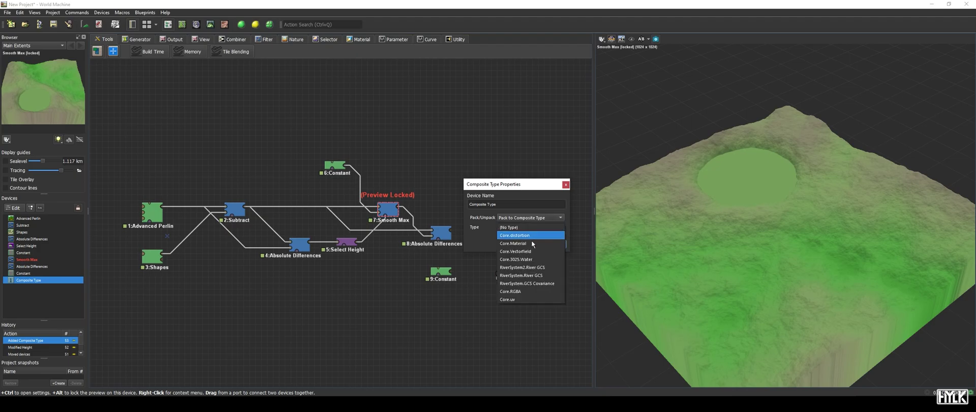
left_click(525, 257)
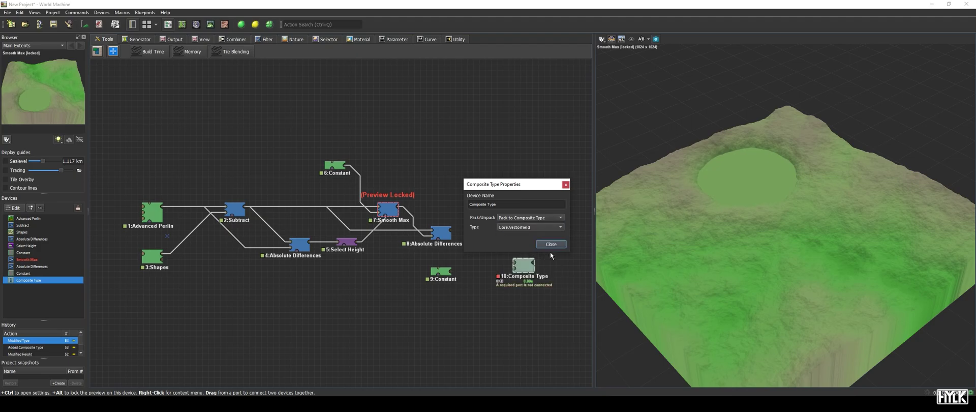
left_click(540, 256)
Step: Place the vector field Composite Type beside the second Constant, wire that Constant into both its inputs, and lock the preview on it
left_click(506, 275)
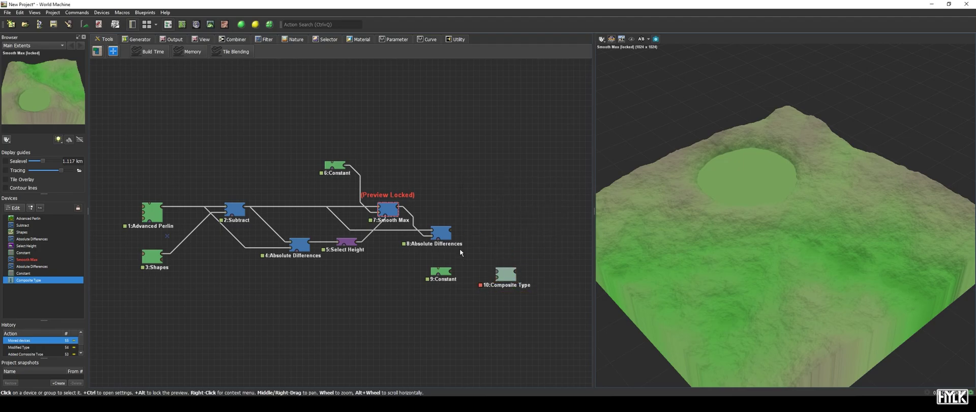
left_click_drag(452, 272, 472, 281)
left_click(485, 279, "alt")
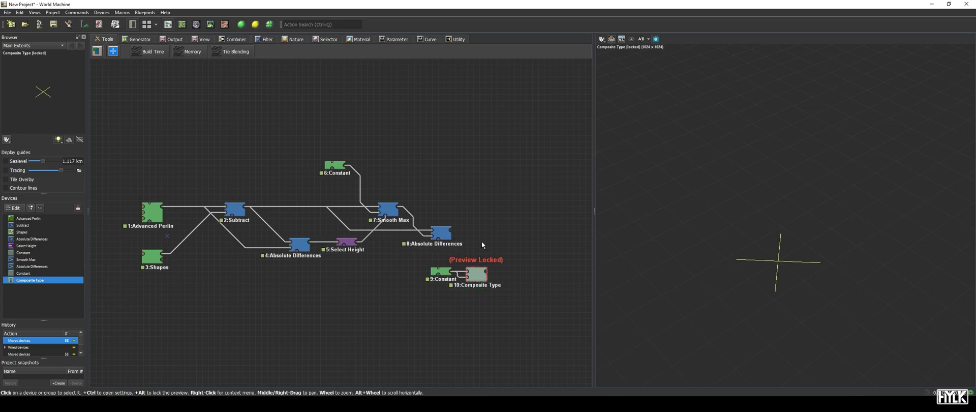
Step: Add a second Composite Type that packs to Core.3025.Water and place it in line with Smooth Max, at the end of the network
double_click(502, 215)
type("composite")
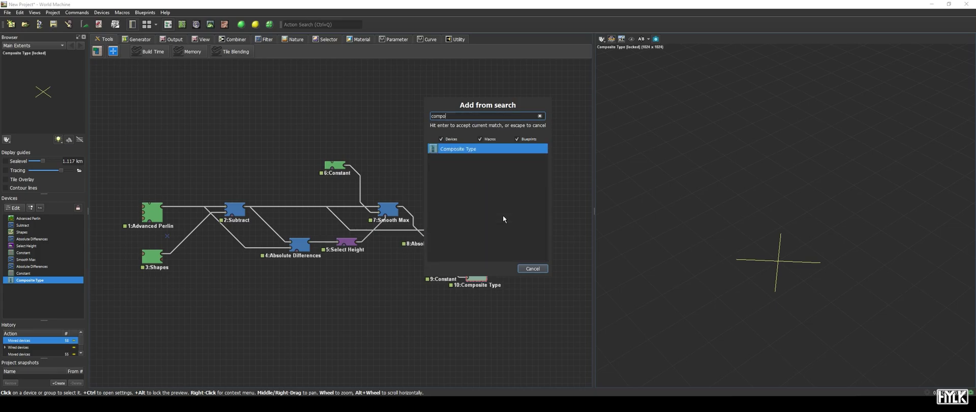
key("Return")
double_click(501, 213)
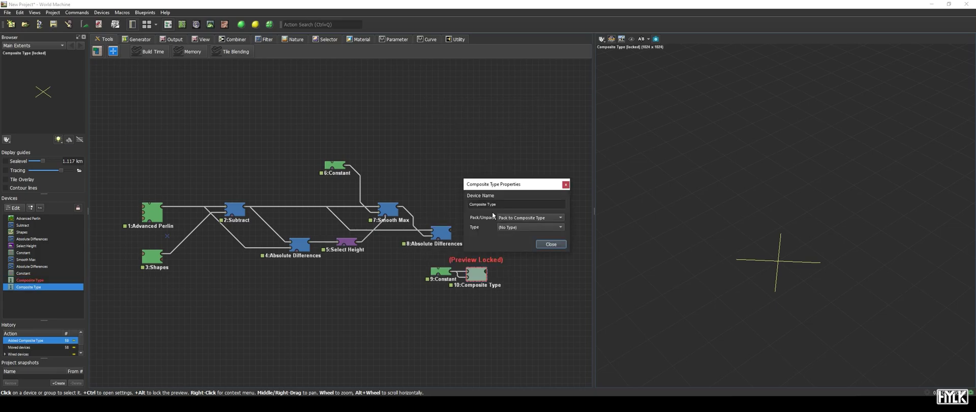
left_click(494, 218)
left_click(504, 226)
left_click(515, 227)
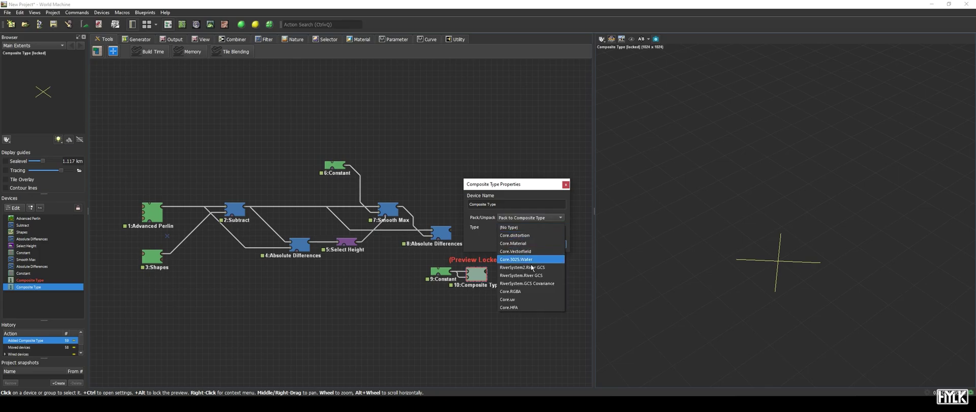
left_click(526, 251)
left_click_drag(522, 223, 534, 223)
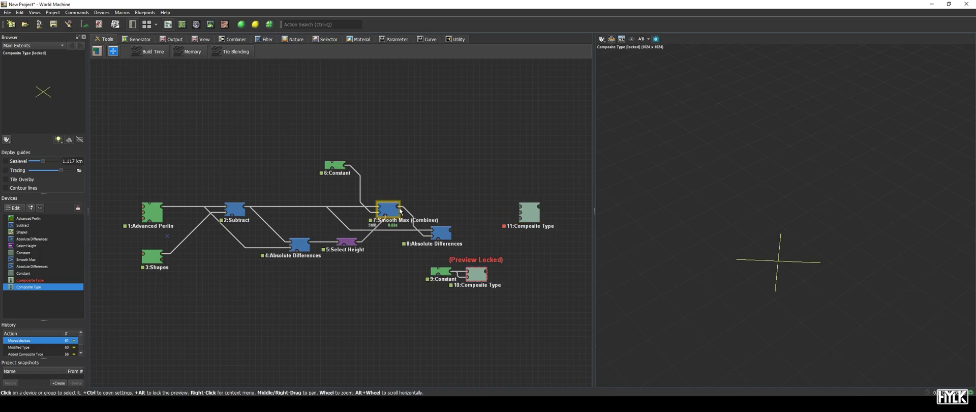
Step: Wire Smooth Max, the second Absolute Differences and the vector field Composite Type into the water Composite Type, and lock the preview on it
left_click_drag(399, 206, 524, 216)
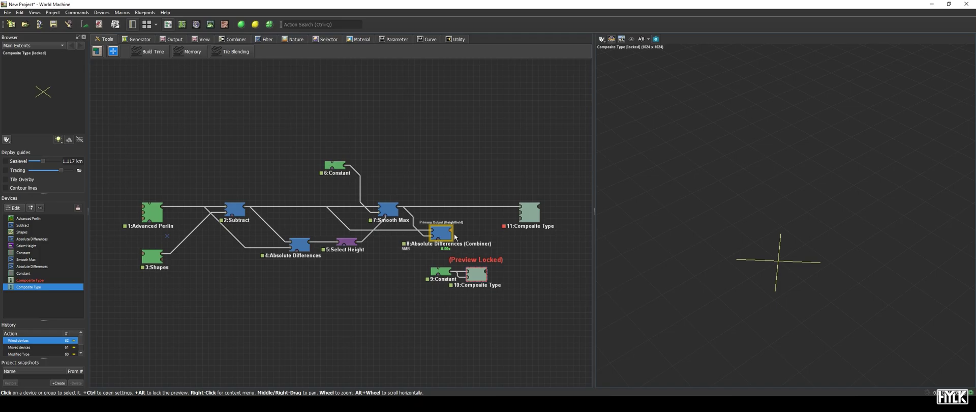
left_click_drag(453, 232, 521, 219)
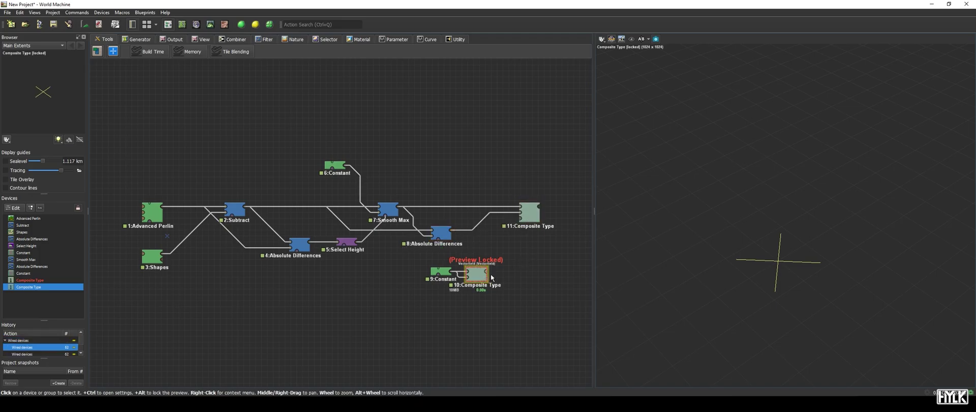
left_click_drag(486, 270, 521, 218)
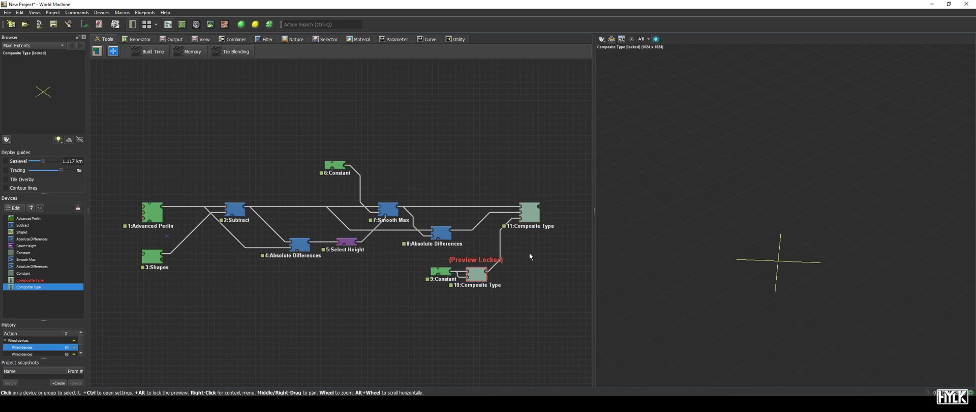
left_click(538, 229, "alt")
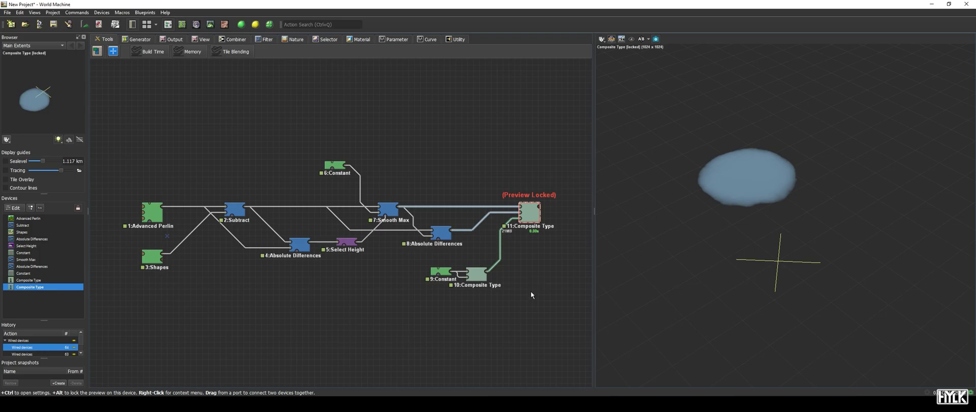
Step: Add a Scene View device and place it above and beyond the water Composite Type at the end of the network
key("space")
type("scene")
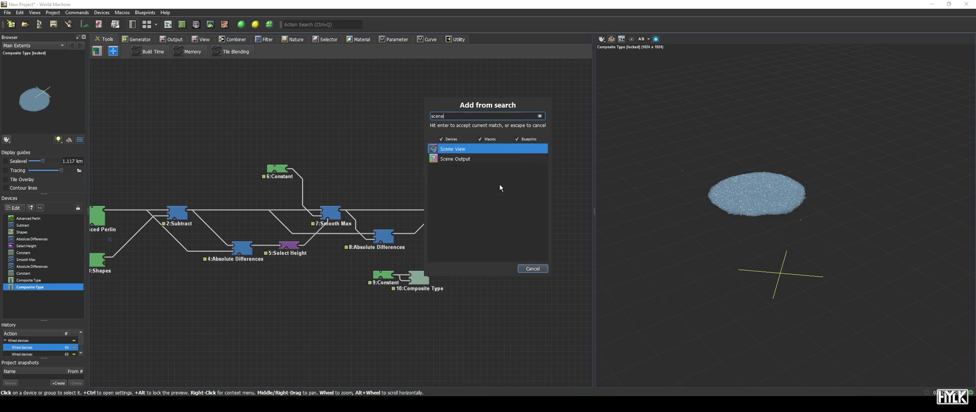
key("Return")
left_click(510, 186)
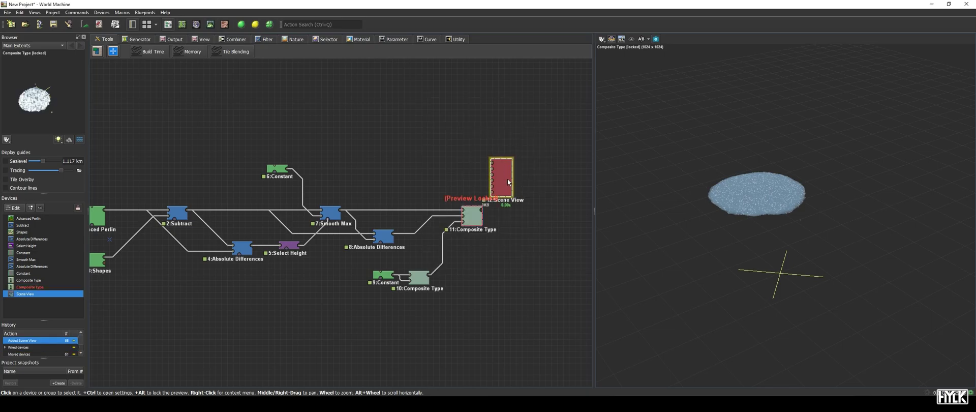
left_click_drag(508, 177, 521, 173)
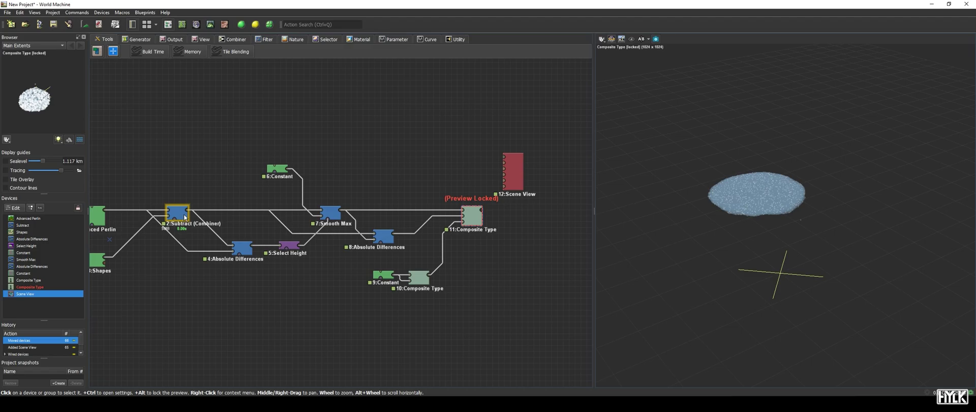
Step: Wire Subtract into the Scene View's terrain input and the water Composite Type into its water input, and lock the preview on it
left_click_drag(187, 210, 536, 178)
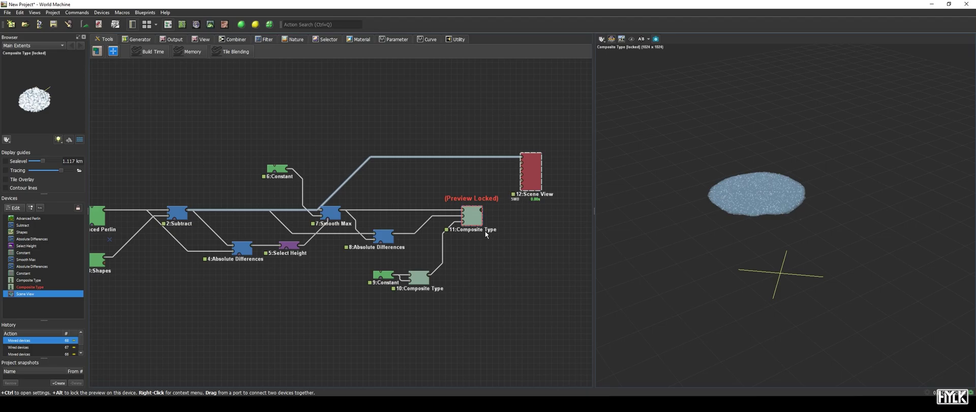
left_click_drag(483, 211, 526, 172)
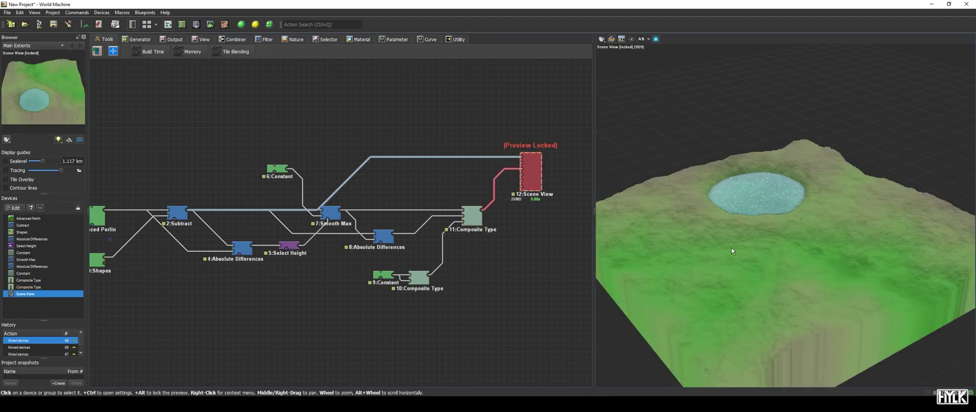
left_click_drag(785, 251, 769, 276)
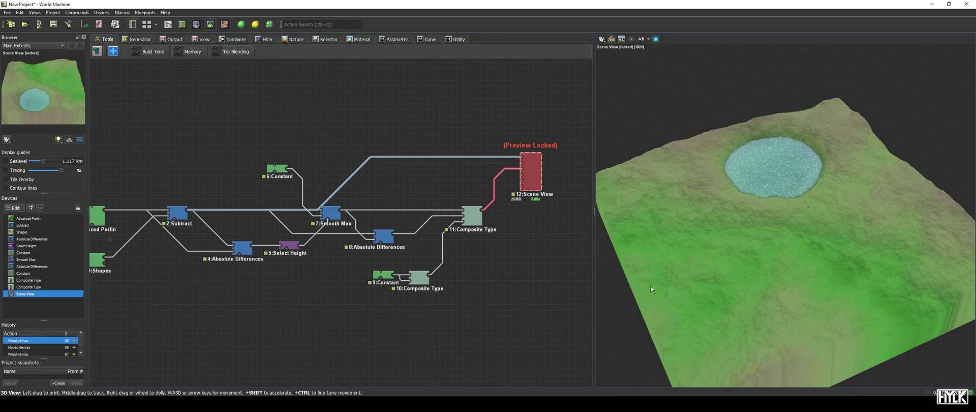
Step: Move the crater circle in the Shapes device close to the centre of the terrain and return to the device network
right_click_drag(209, 301, 342, 288)
double_click(258, 257)
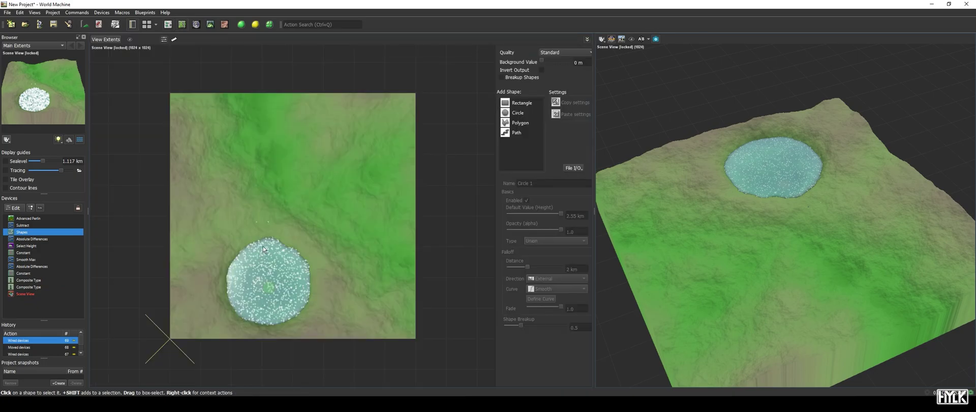
left_click(270, 290)
left_click_drag(271, 296, 324, 223)
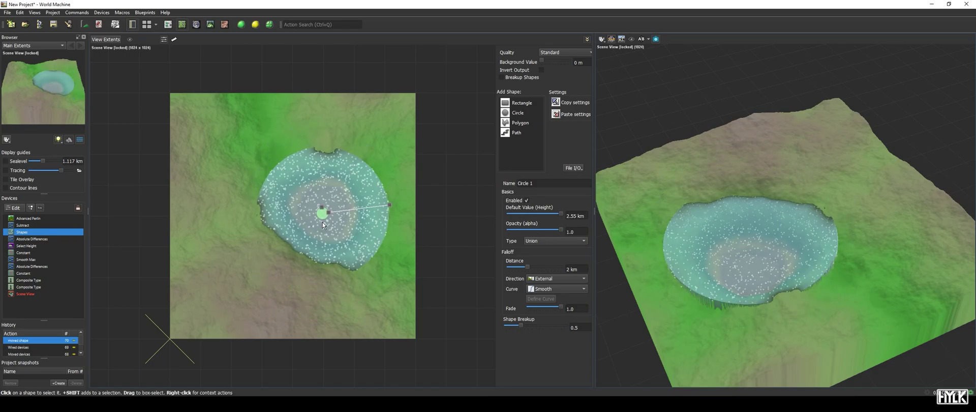
left_click(168, 24)
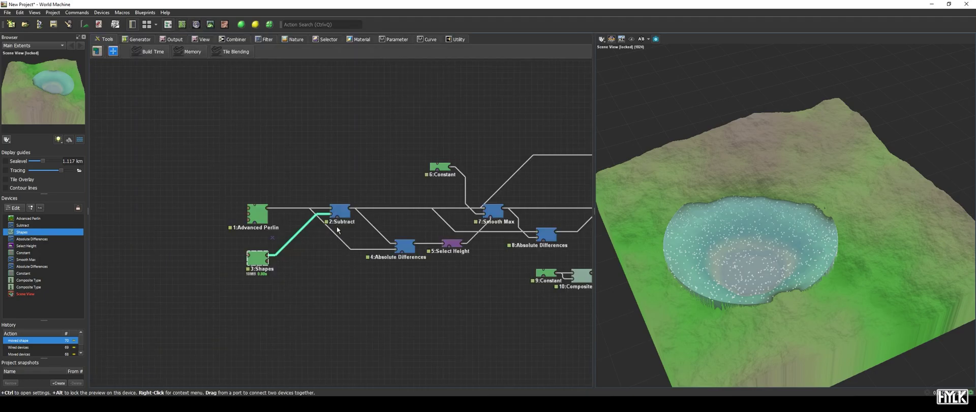
Step: Lower the height of the Constant feeding Smooth Max to 800 m, build the world and inspect the lake
double_click(449, 173)
left_click_drag(512, 240, 509, 240)
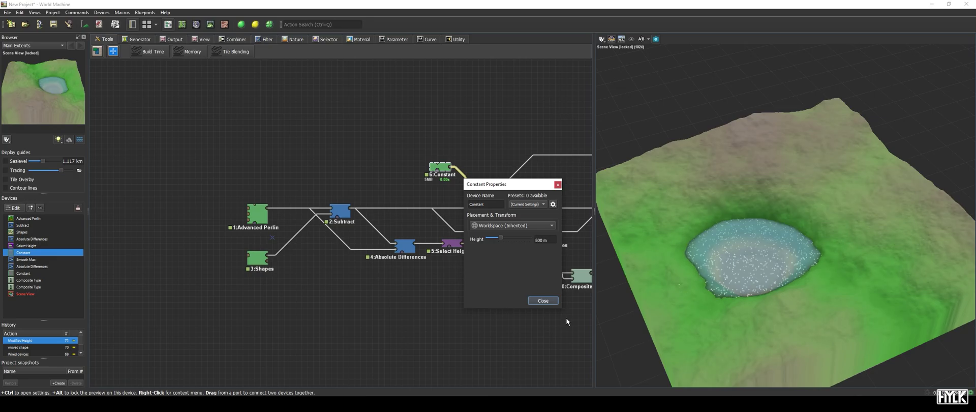
left_click(543, 300)
left_click(255, 25)
left_click(522, 315)
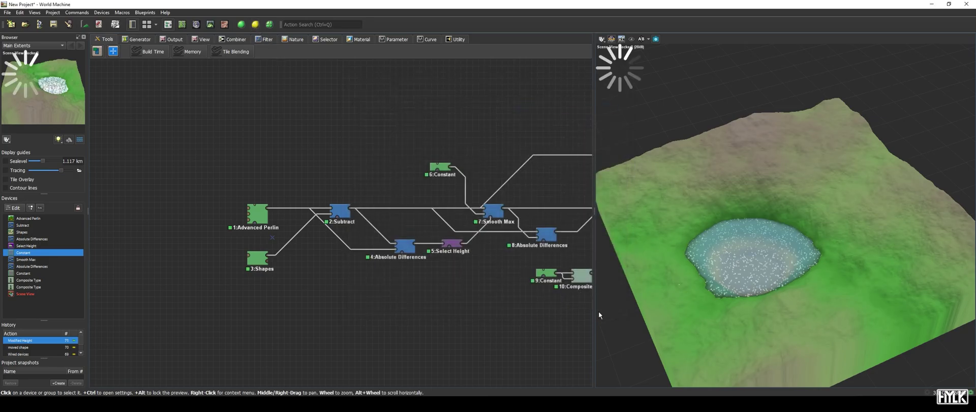
left_click_drag(725, 312, 800, 299)
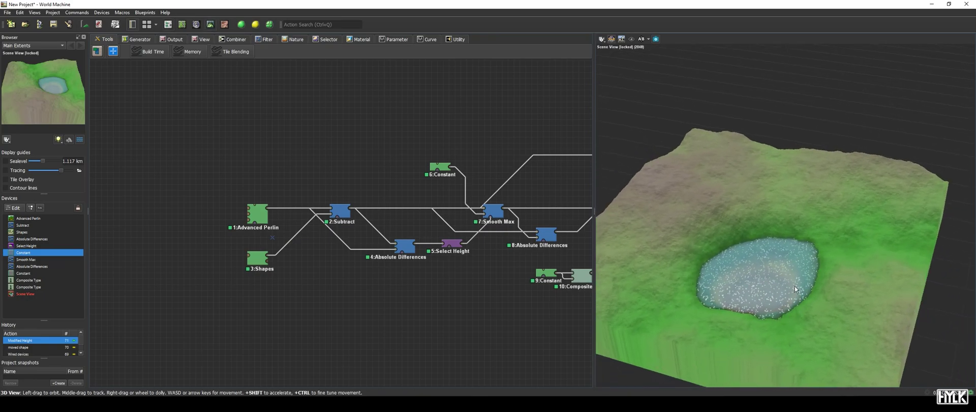
Step: Check the Smooth Max settings, reduce the Subtract combiner's strength to 0.44 and inspect the shallower crater
double_click(492, 210)
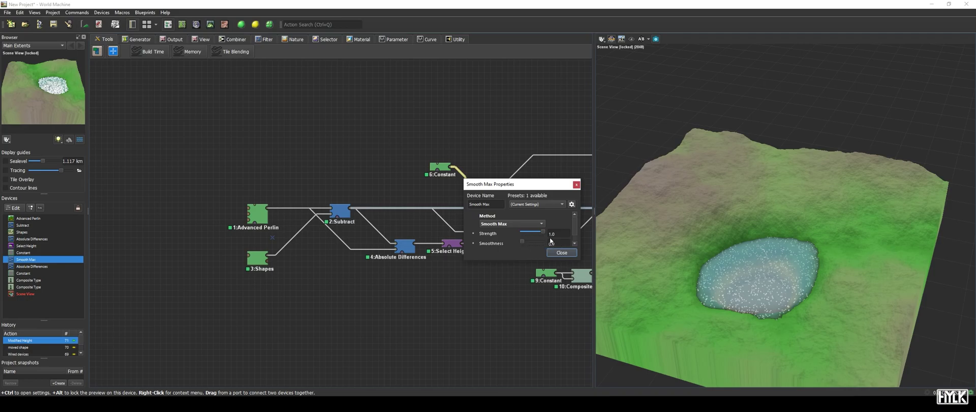
left_click(561, 252)
double_click(339, 210)
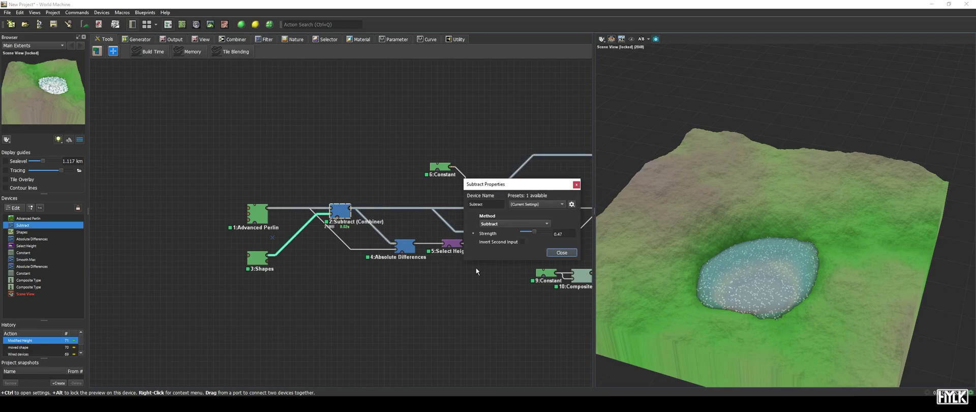
left_click_drag(538, 238, 538, 239)
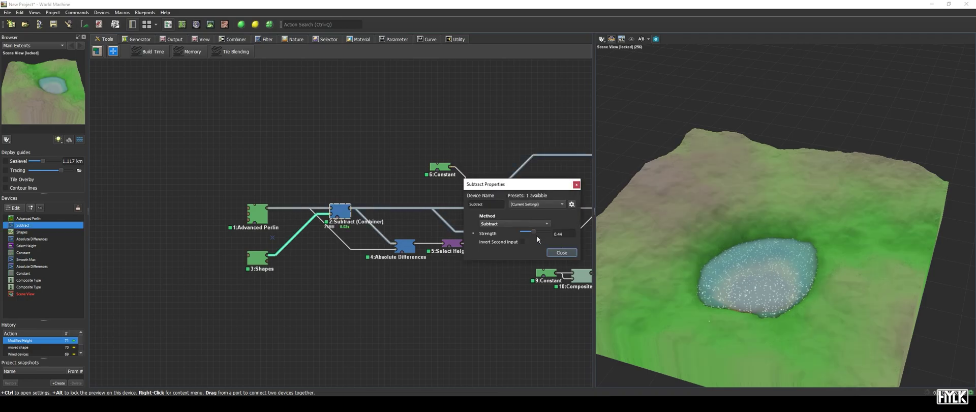
left_click(571, 255)
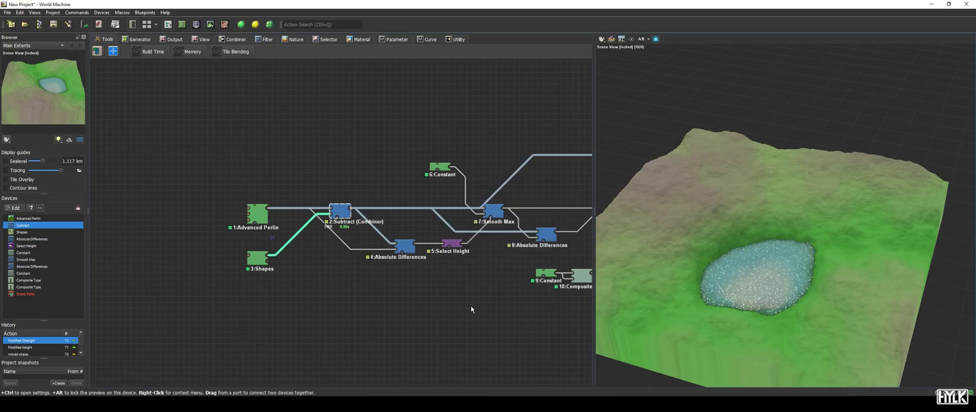
left_click_drag(767, 319, 778, 282)
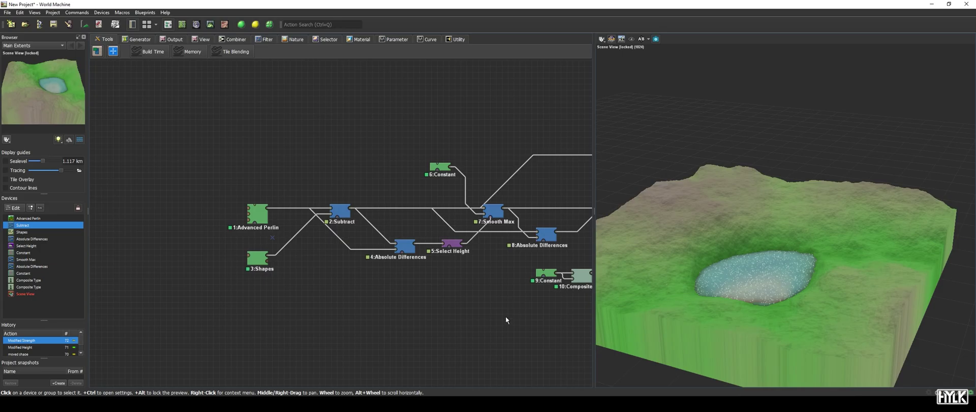